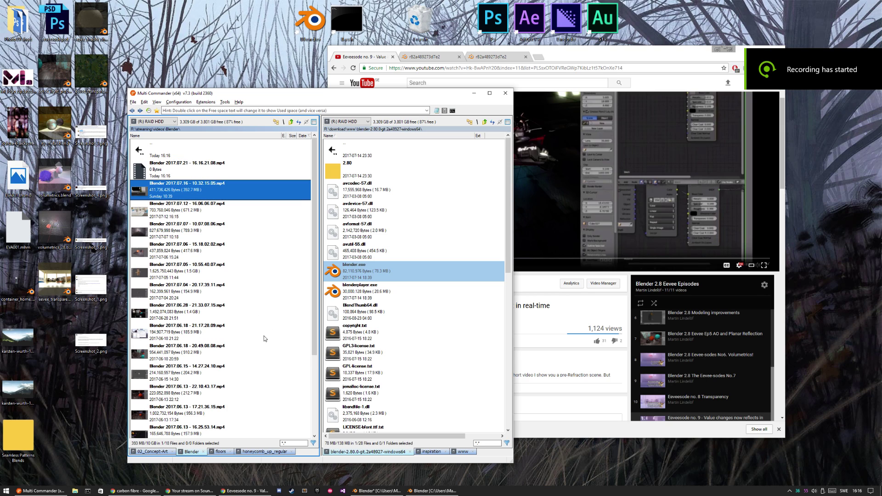
Bring the Eeveesode no. 9 YouTube page forward, then open Screenshot_3.png from the desktop
mouse_move(264, 338)
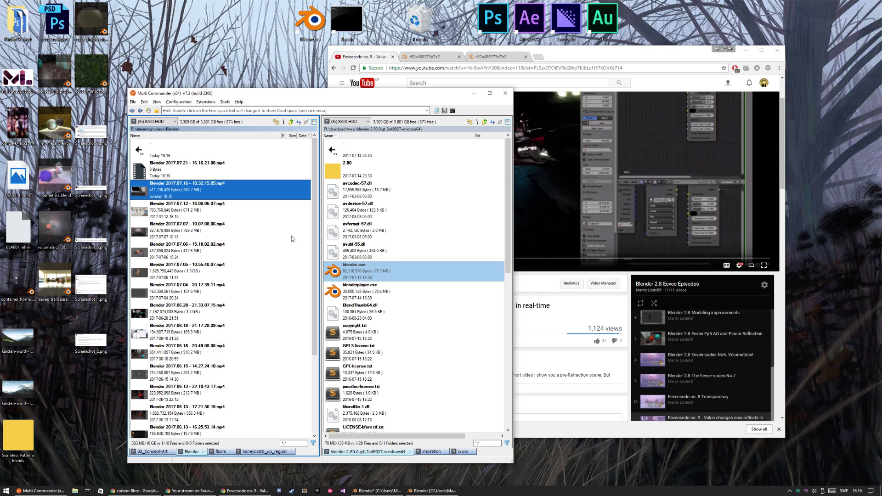
left_click(571, 55)
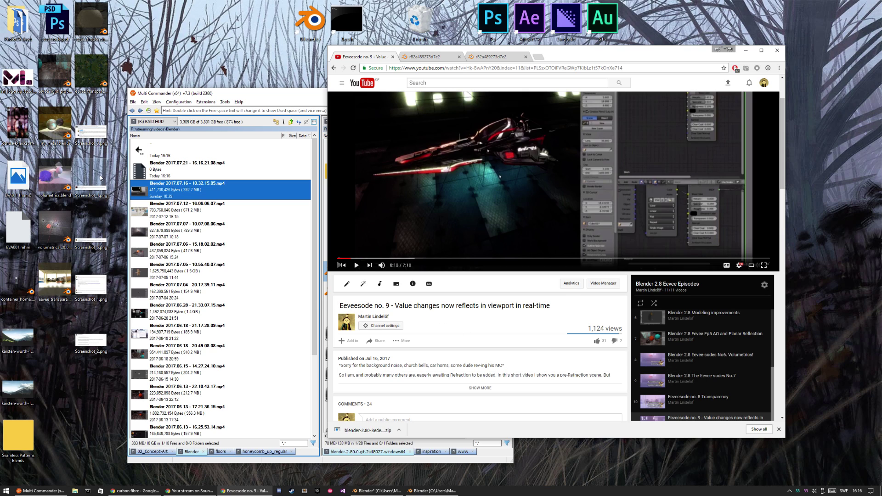
left_click(104, 148)
double_click(103, 148)
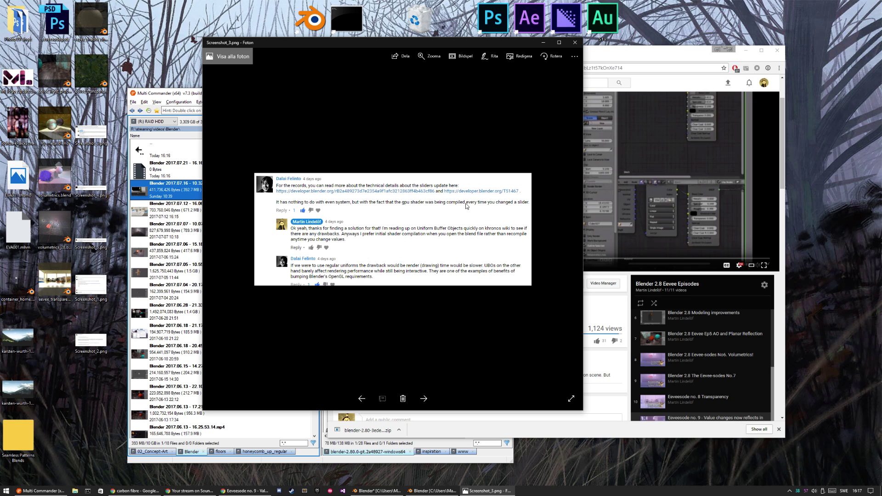
Close the Photos viewer showing Screenshot_3.png
left_click(575, 42)
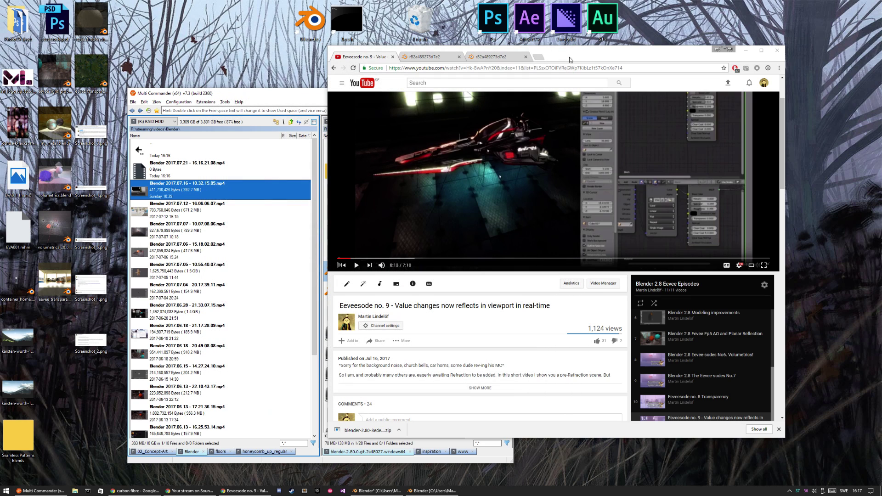
Show the developer.blender.org commit page, then bring eevee_shader_changes.blend forward in Blender
left_click(444, 59)
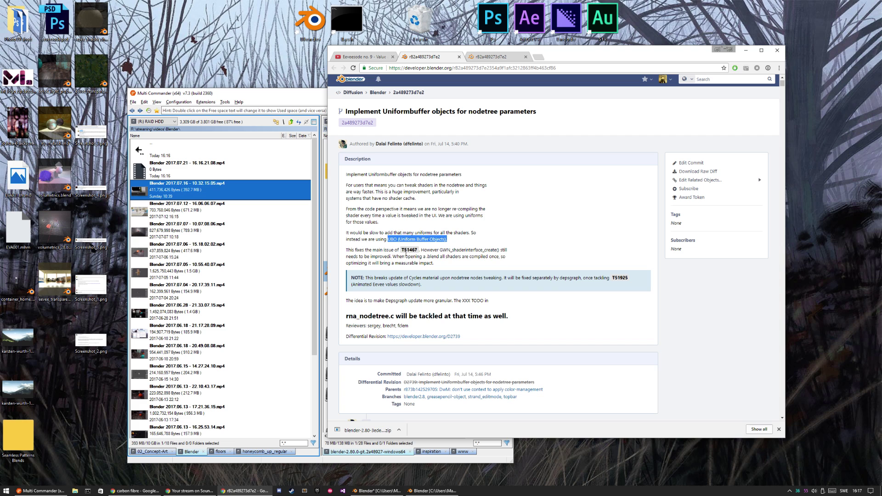
mouse_move(373, 493)
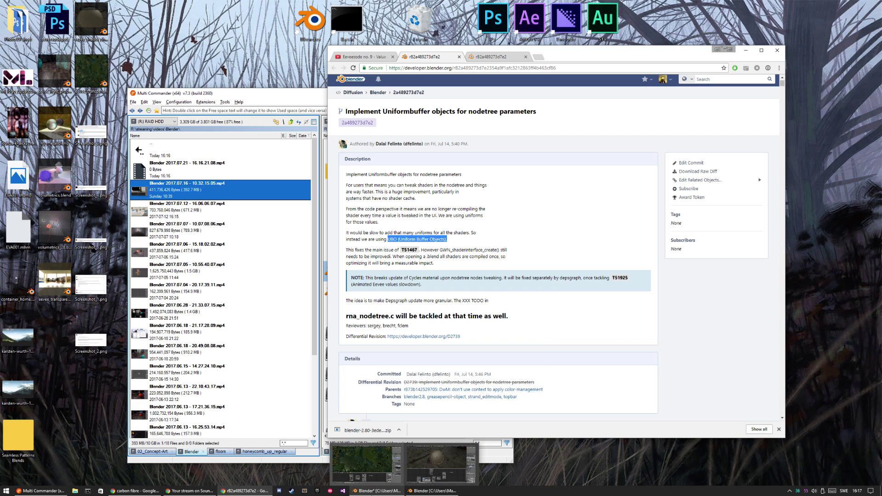
left_click(430, 493)
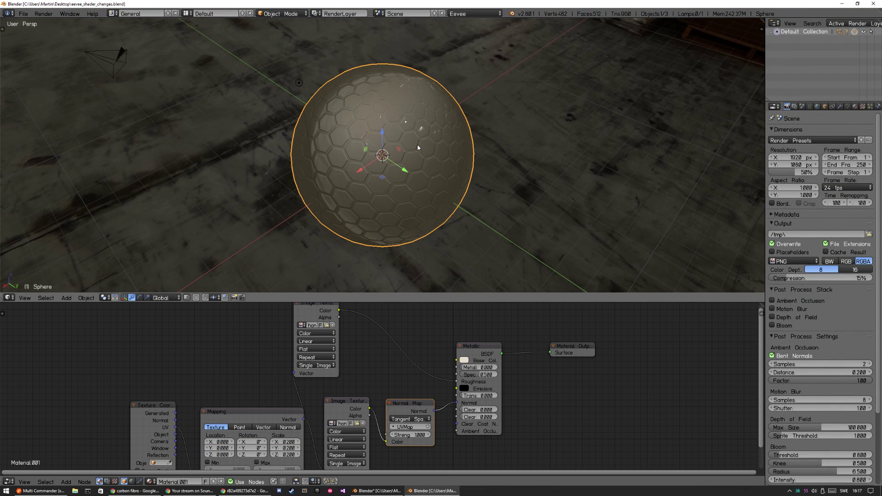
Trial pinkish red, then green-to-teal base colours on the hexagon sphere
scroll(460, 122, "up", 3)
middle_click_drag(467, 111, 425, 185)
left_click(464, 360)
left_click(487, 296)
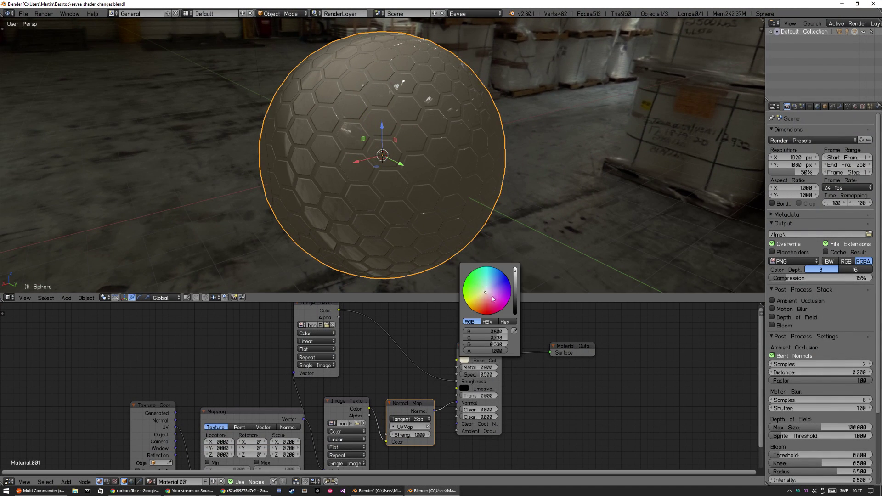
mouse_move(478, 287)
left_mouse_down()
mouse_move(497, 281)
mouse_move(488, 277)
left_mouse_up()
Reload eevee_shader_changes.blend with Ctrl+O, discarding the colour changes
key("ctrl+o")
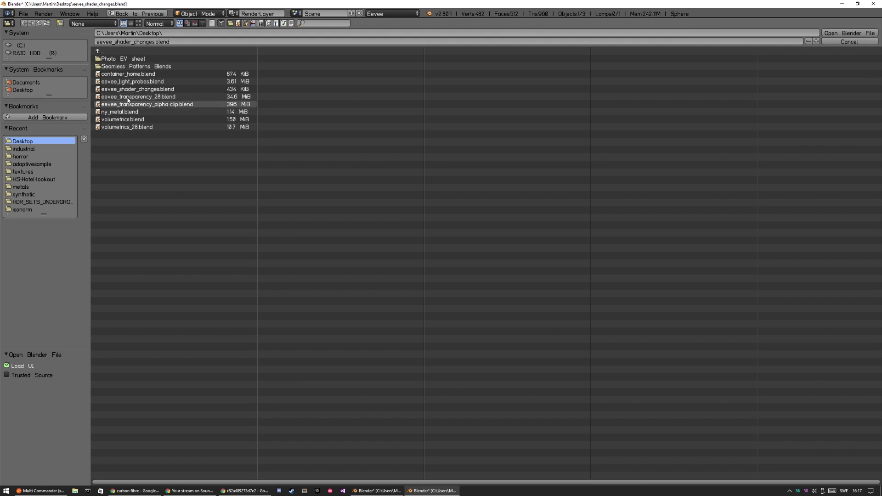
left_click(160, 89)
key("Return")
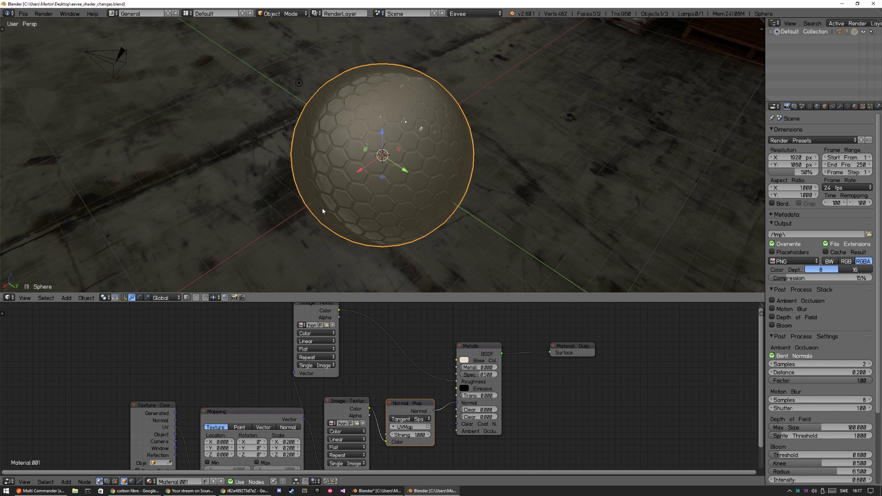
left_click(464, 361)
Make the sphere orange with Metallic 1.000 and set Normal Map Strength to 0
left_click_drag(488, 291, 480, 304)
left_click_drag(468, 367, 519, 368)
scroll(467, 169, "up", 3)
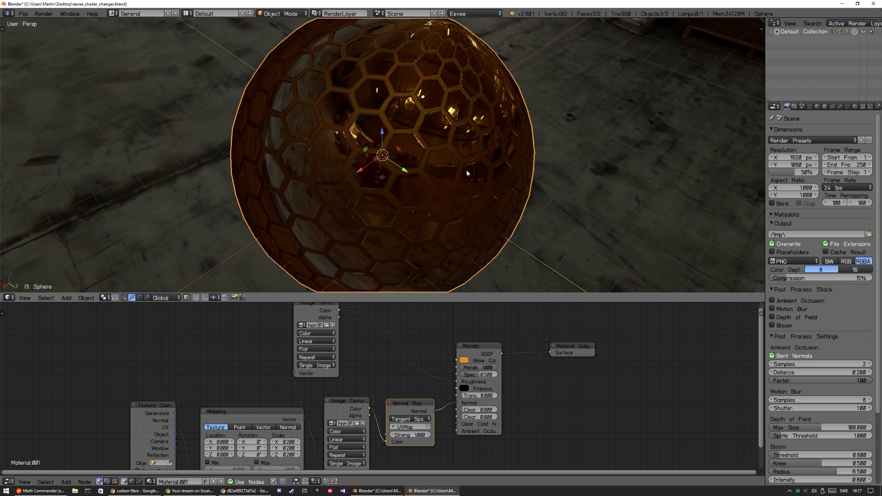
middle_click_drag(467, 169, 466, 172)
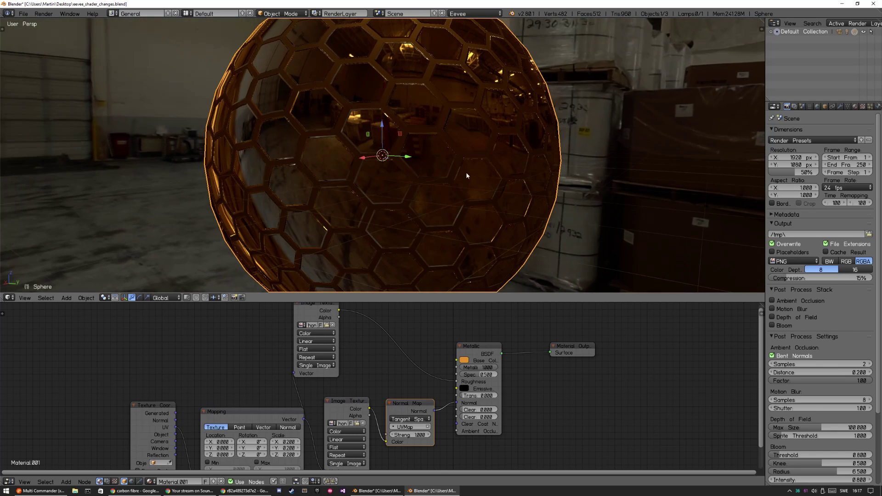
left_click(412, 435)
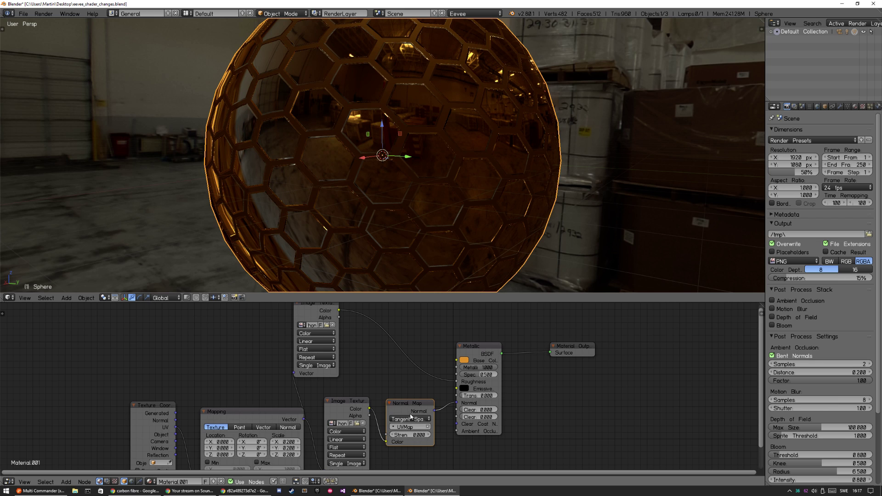
Switch the normal map to Object Space, unplug Roughness, and set Strength to 1.000
left_click(414, 419)
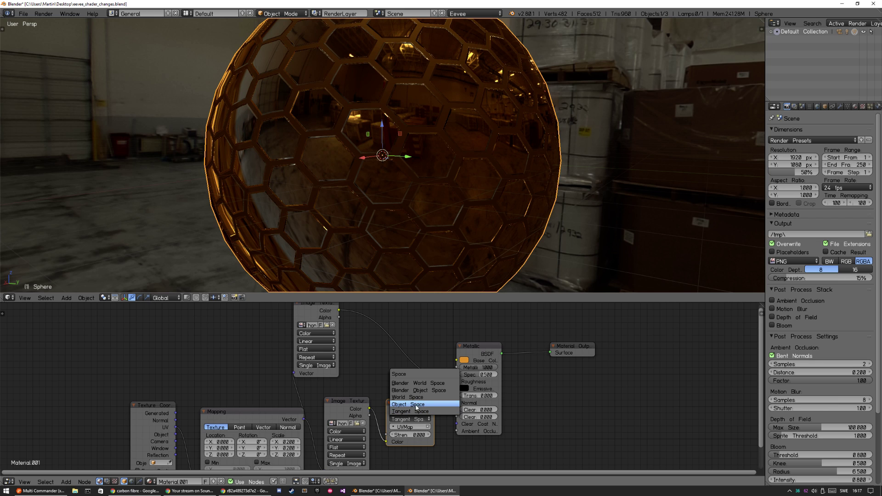
left_click(417, 406)
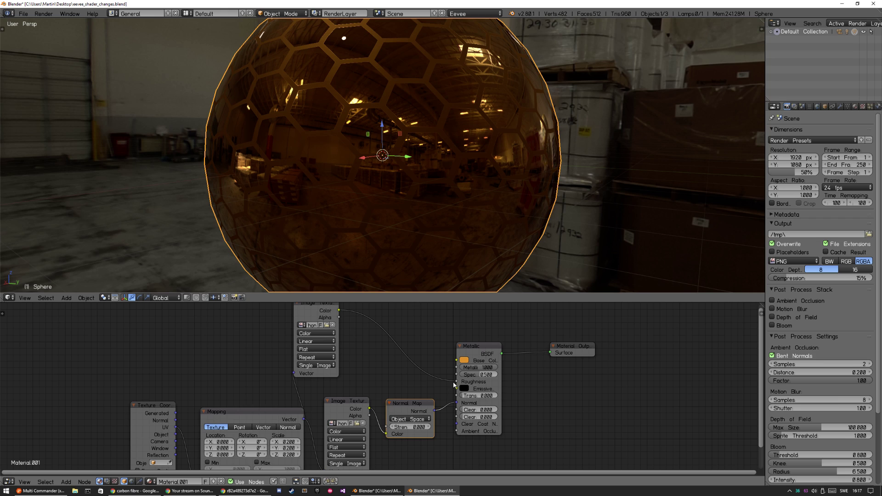
left_click_drag(455, 384, 415, 386)
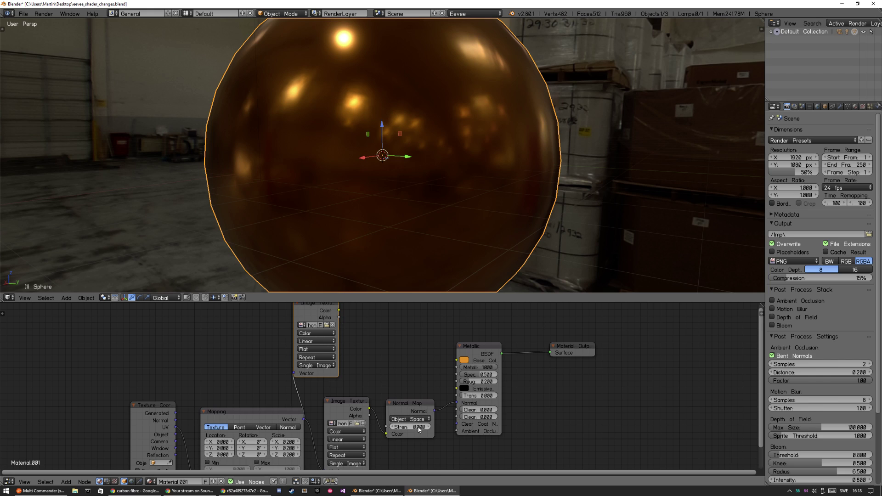
left_click(419, 427)
type("1")
key("Return")
Reconnect the Image Texture Color to Roughness and return the normal map to Tangent Space
left_click_drag(339, 311, 457, 382)
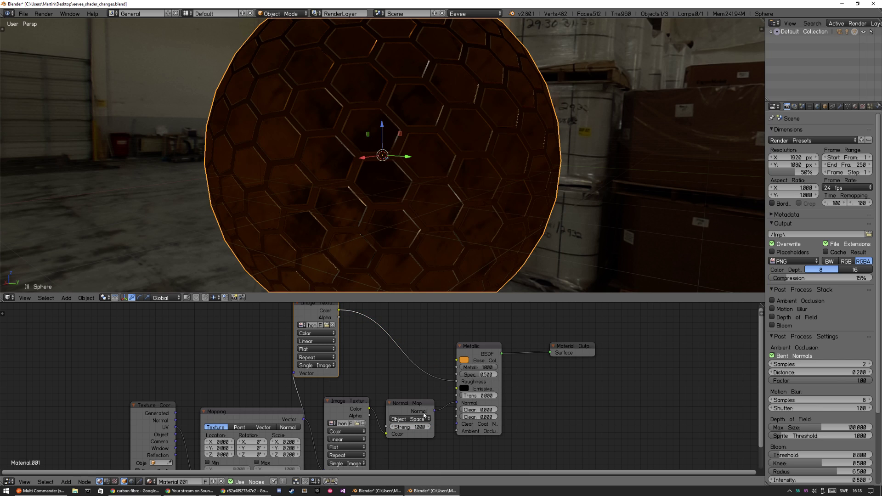
left_click(410, 419)
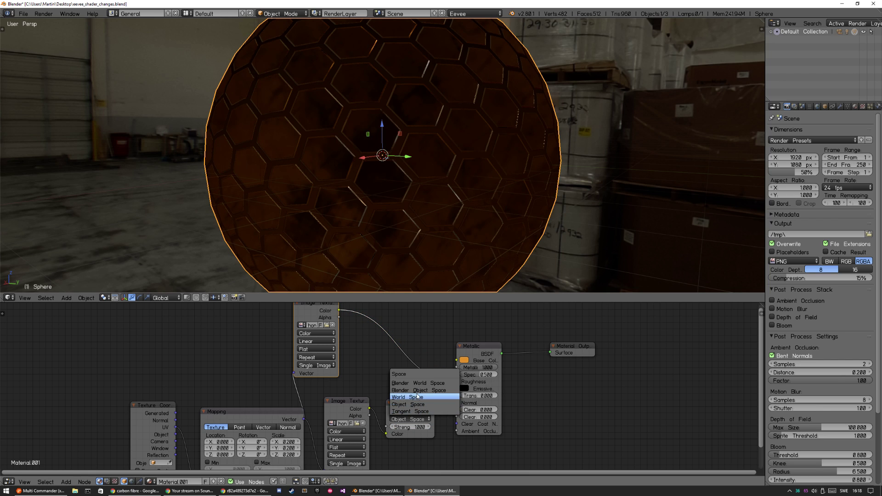
left_click(415, 412)
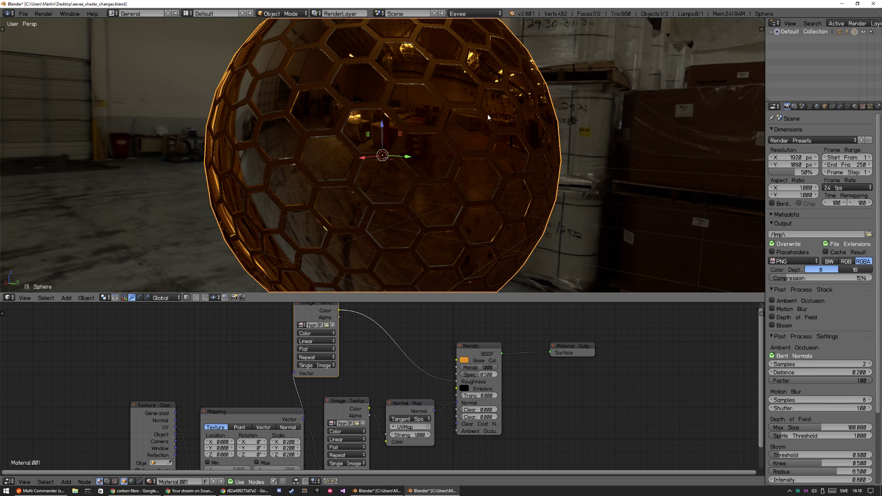
middle_click_drag(520, 82, 451, 137)
scroll(439, 175, "down", 3)
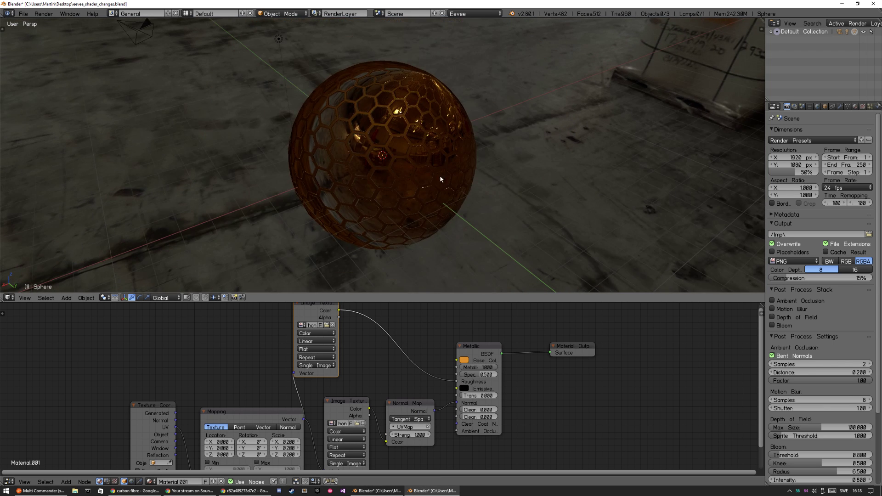
middle_click_drag(440, 175, 458, 161)
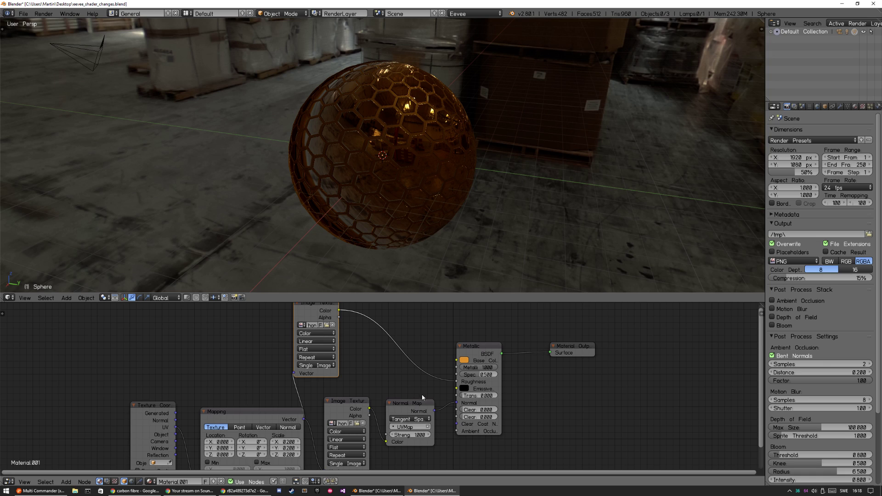
Try normal map strengths 1.200 and 0.300, then reset Strength to its default 1.000
left_click_drag(416, 435, 409, 437)
left_click(412, 436)
type("0.3")
key("Return")
key("BackSpace")
Switch to the Eeveesode no. 8 Transparency video in Chrome, play it briefly, then pause
left_click(243, 490)
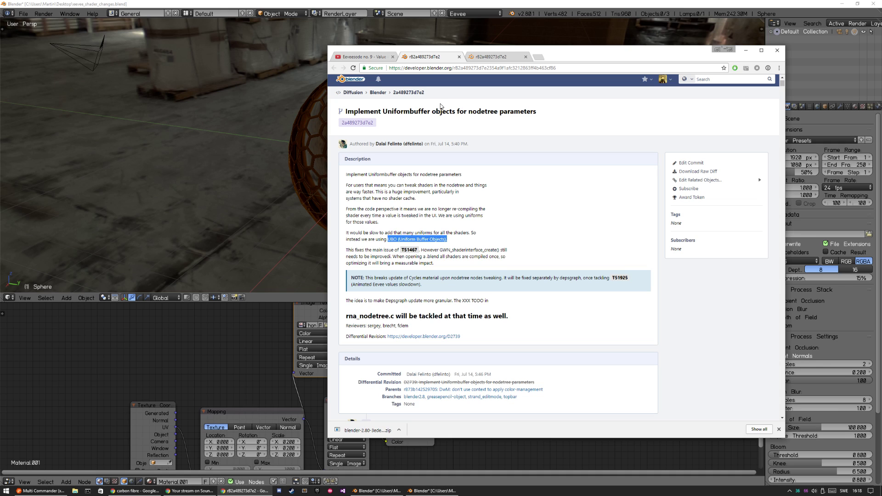
left_click(363, 57)
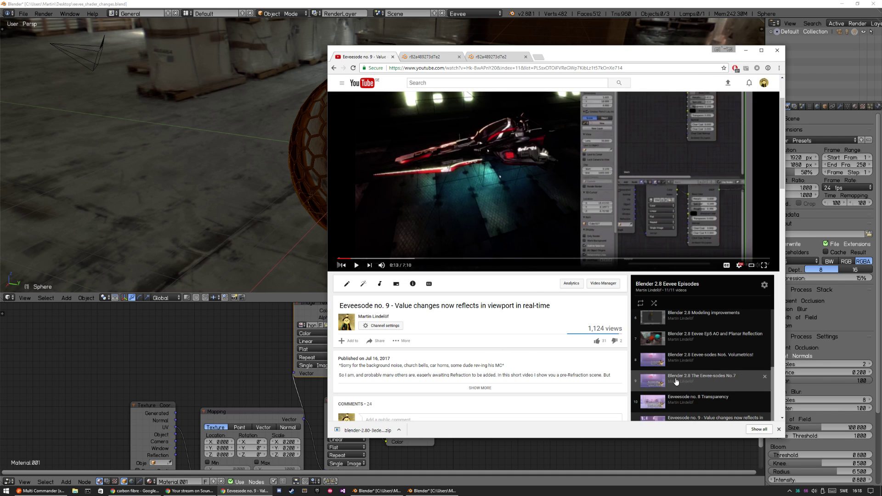
left_click(699, 402)
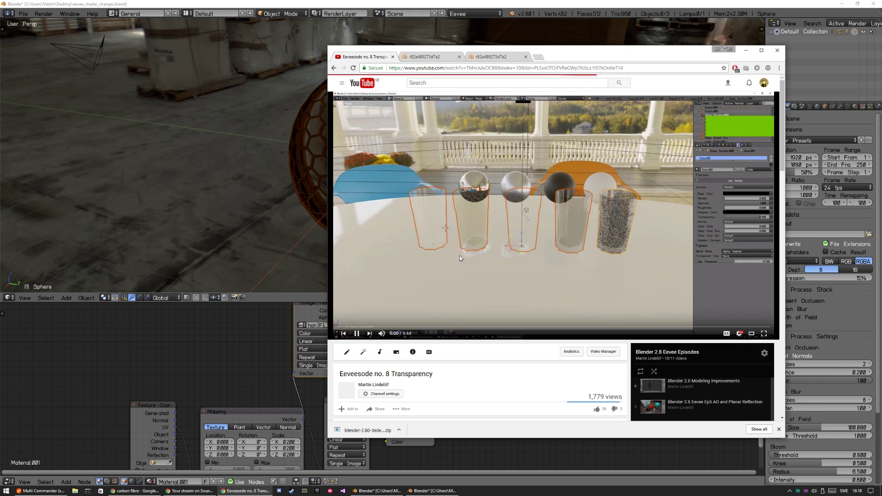
left_click(549, 214)
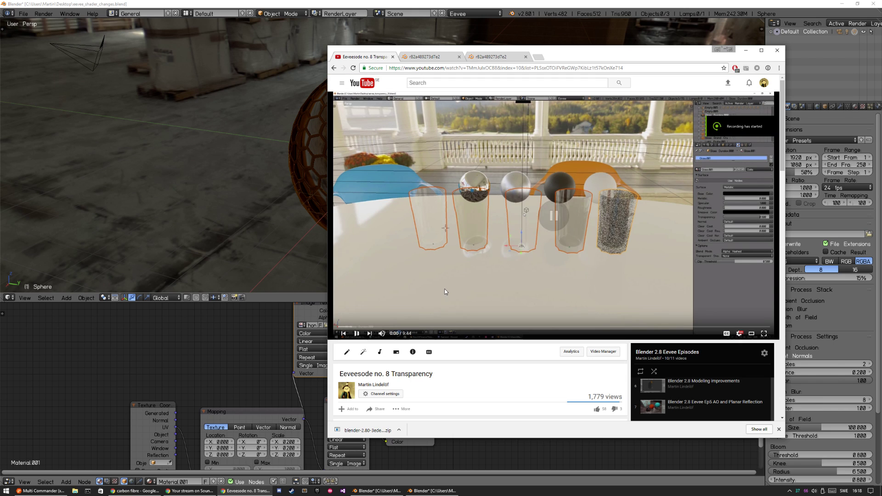
Minimize Blender and open Screenshot_4.png from the desktop
left_click(844, 4)
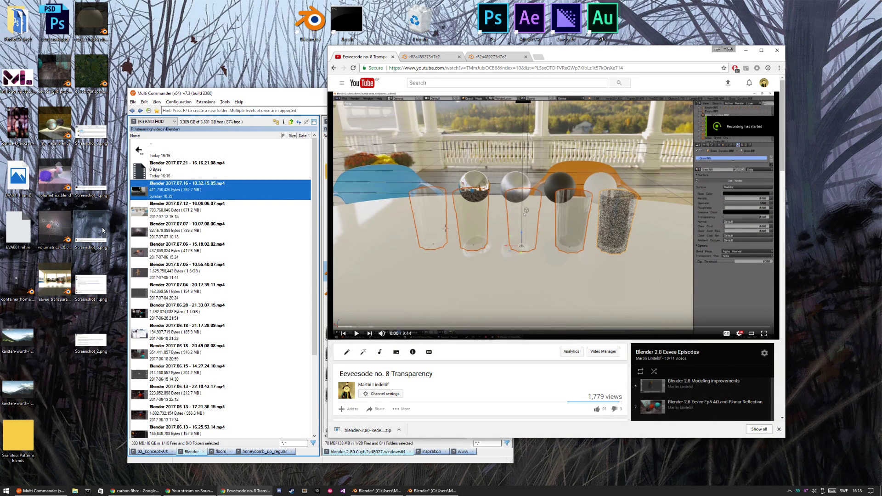
left_click(100, 193)
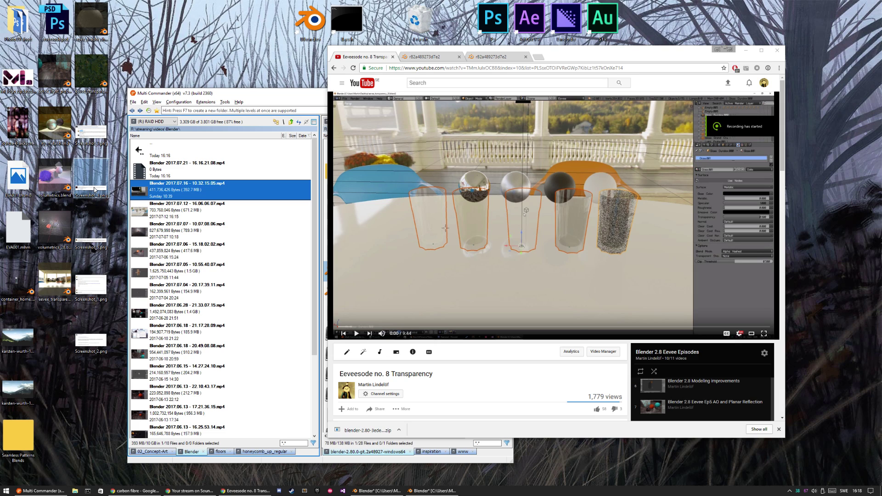
double_click(95, 190)
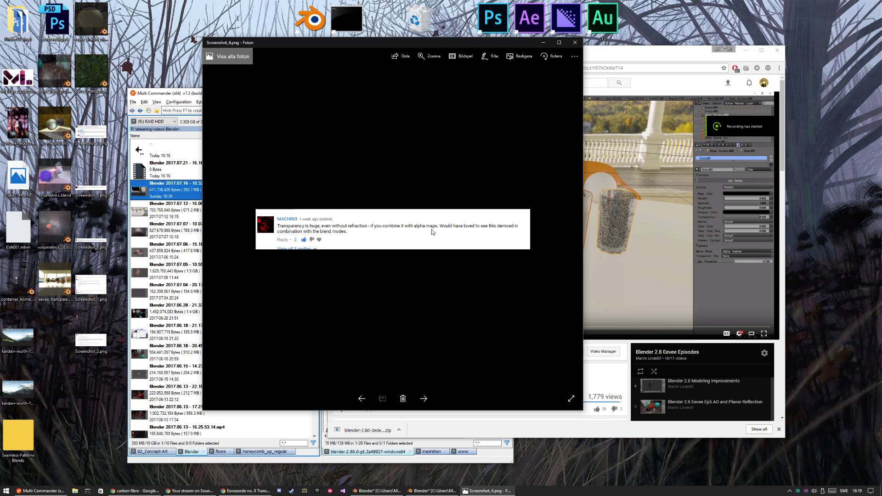
Open Screenshot_5.png about alpha clip versus alpha blend, then return to Blender
double_click(98, 251)
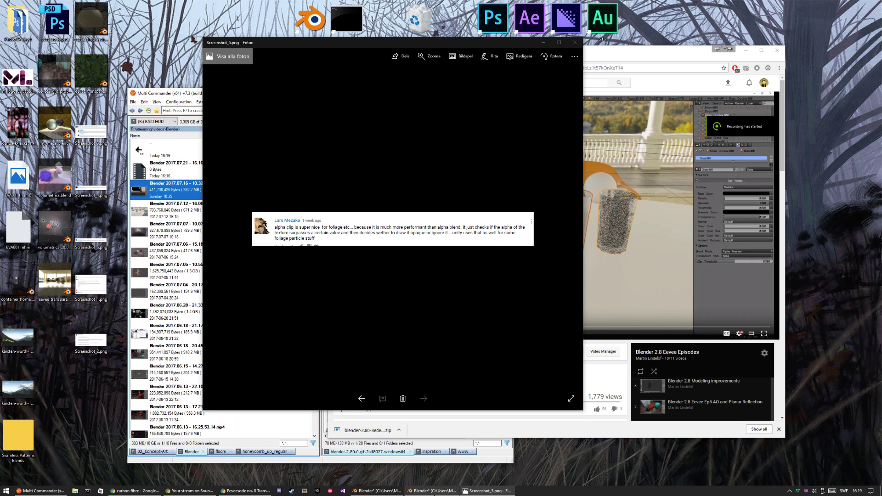
left_click(432, 491)
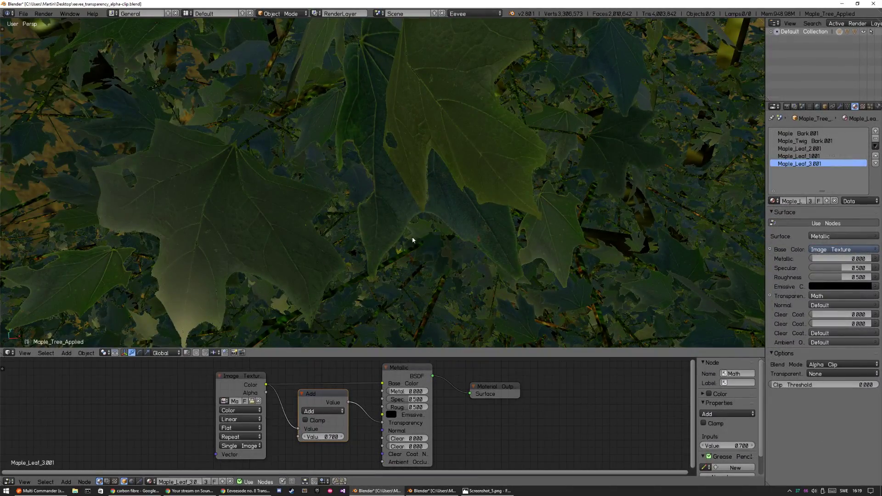
Orbit and zoom around the maple tree canopy, selecting then deselecting the left tree
scroll(511, 114, "down", 10)
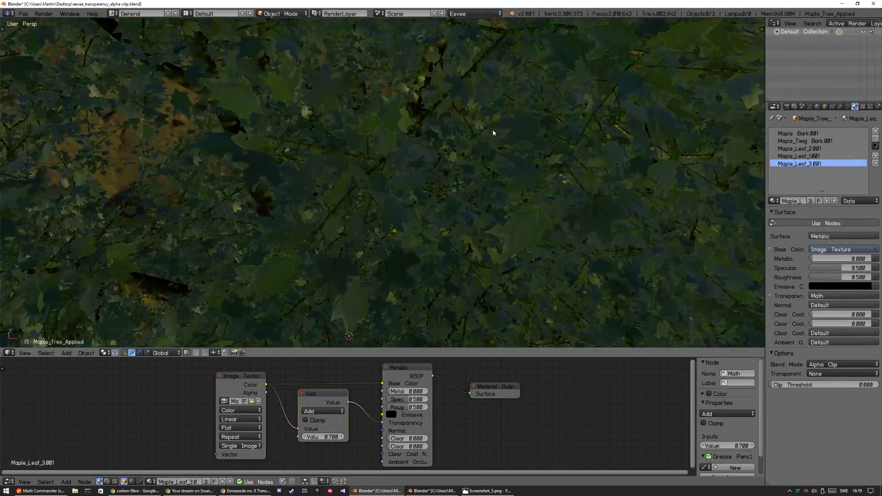
scroll(445, 183, "down", 5)
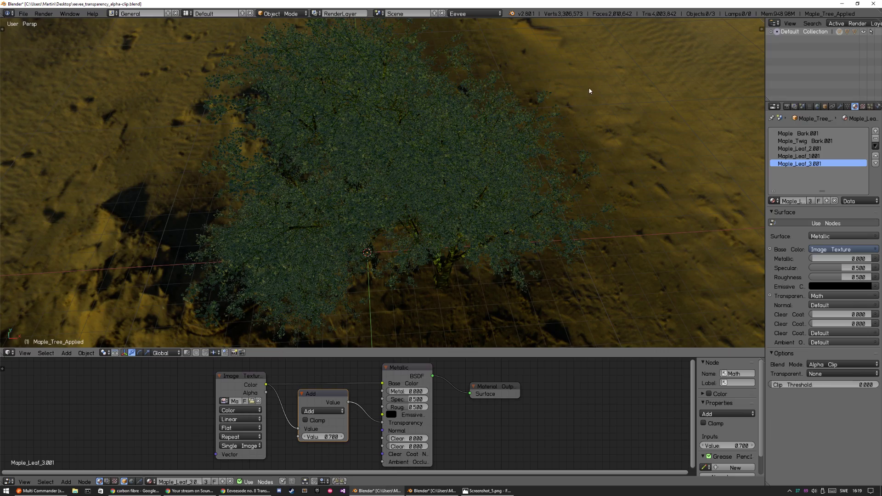
middle_click_drag(414, 248, 381, 261)
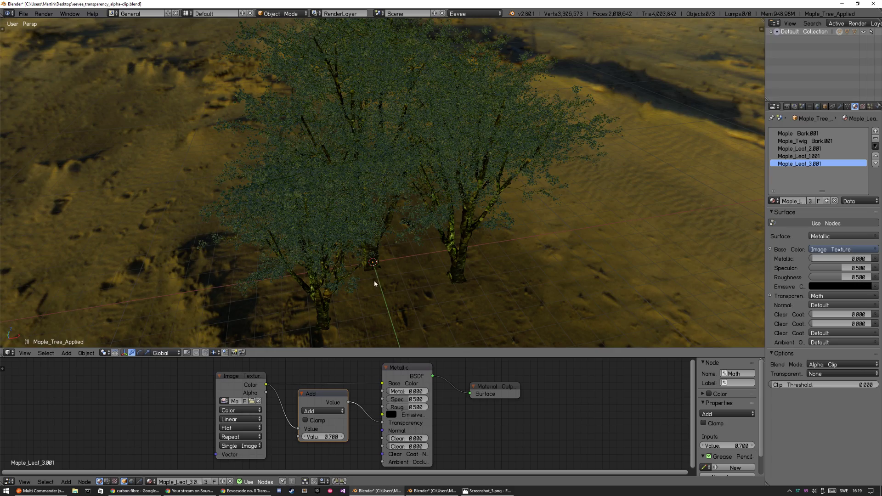
left_click(375, 267)
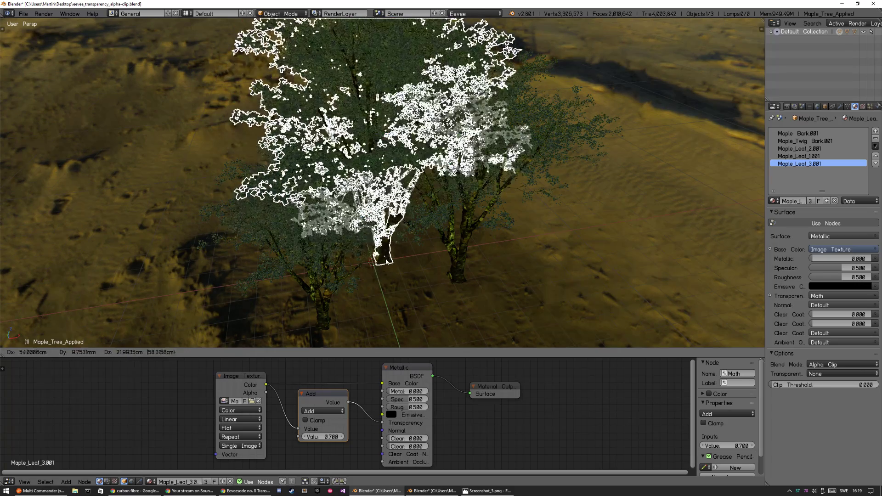
middle_click_drag(375, 267, 432, 225)
key("a")
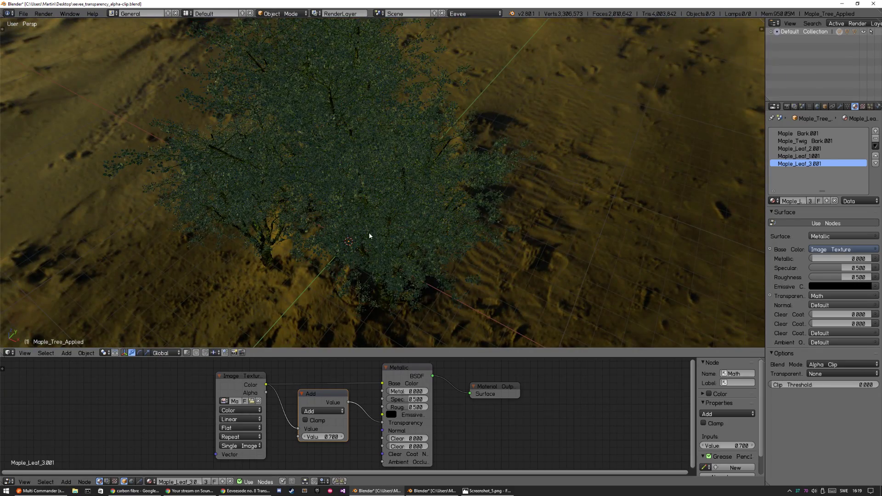
scroll(404, 212, "up", 10)
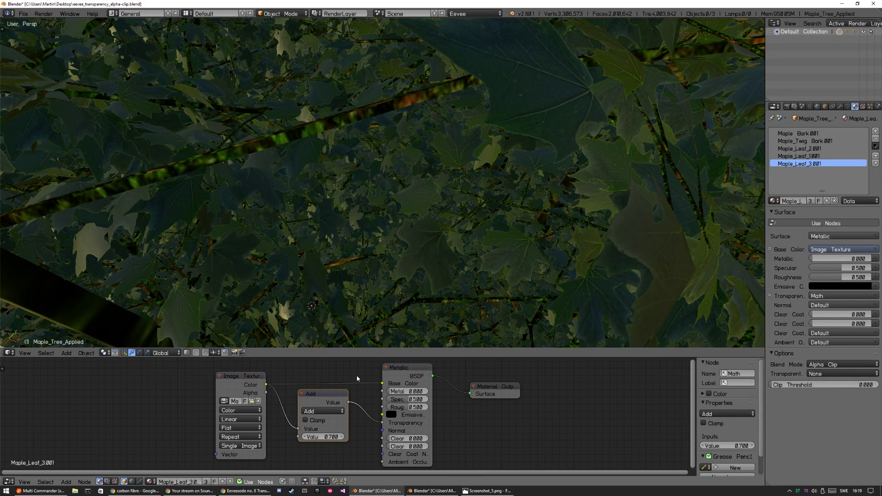
Disconnect the leaf texture from Base Color and trial a bright emission, reset to black
left_click_drag(382, 383, 370, 382)
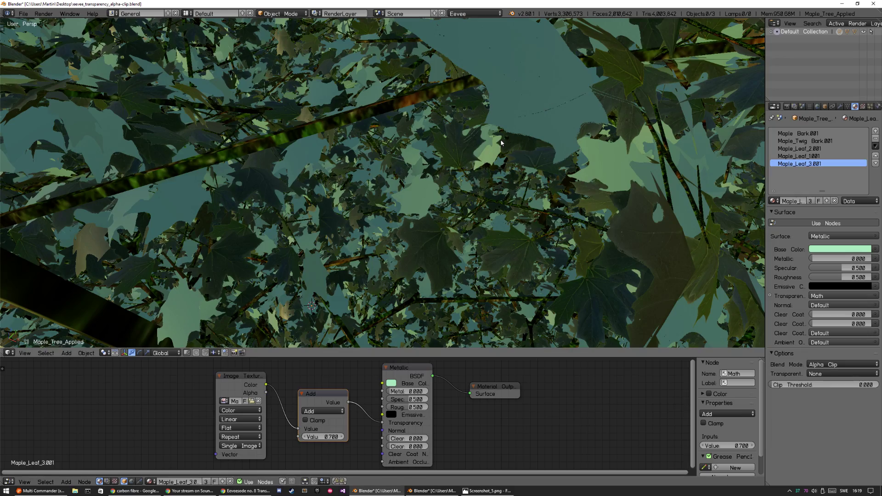
scroll(501, 143, "down", 10)
scroll(424, 343, "up", 10)
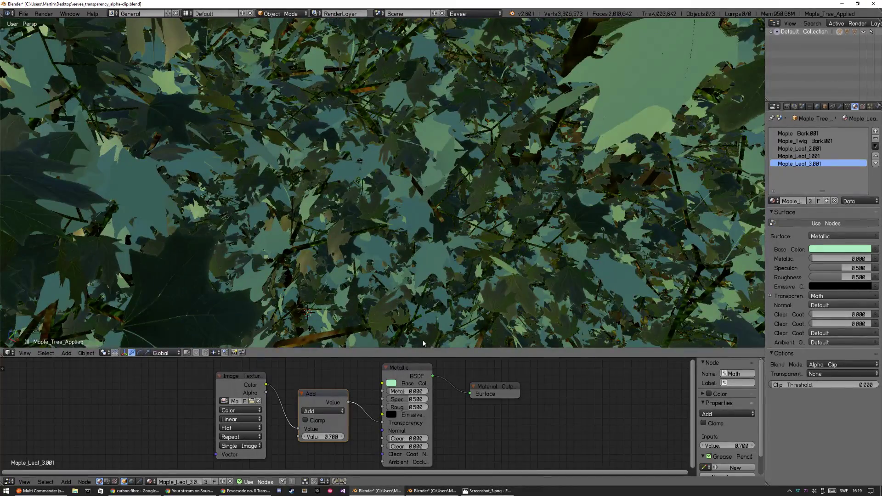
left_click(391, 415)
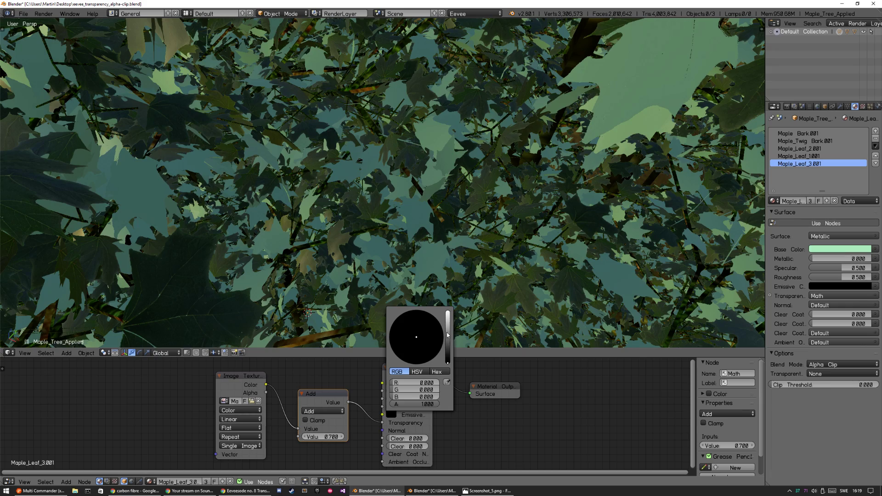
left_click_drag(448, 335, 448, 363)
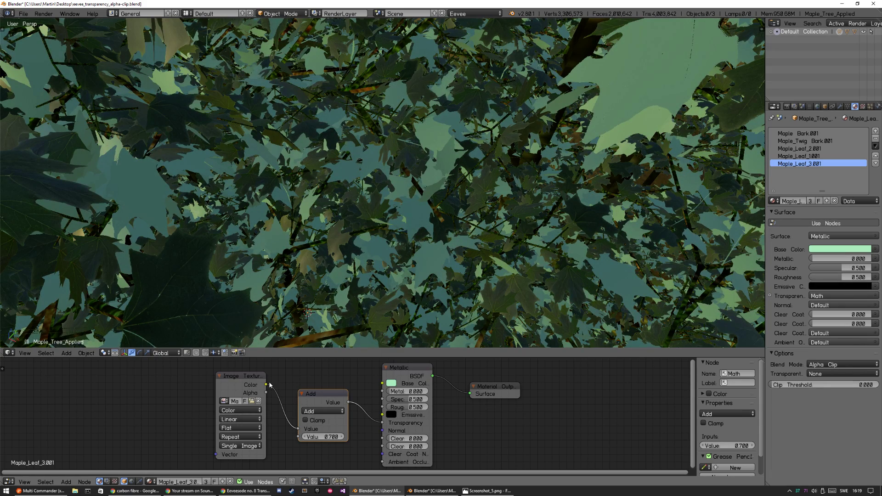
Reconnect the leaf texture to Base Color and set the Add node value to 0.700
left_click_drag(267, 385, 382, 384)
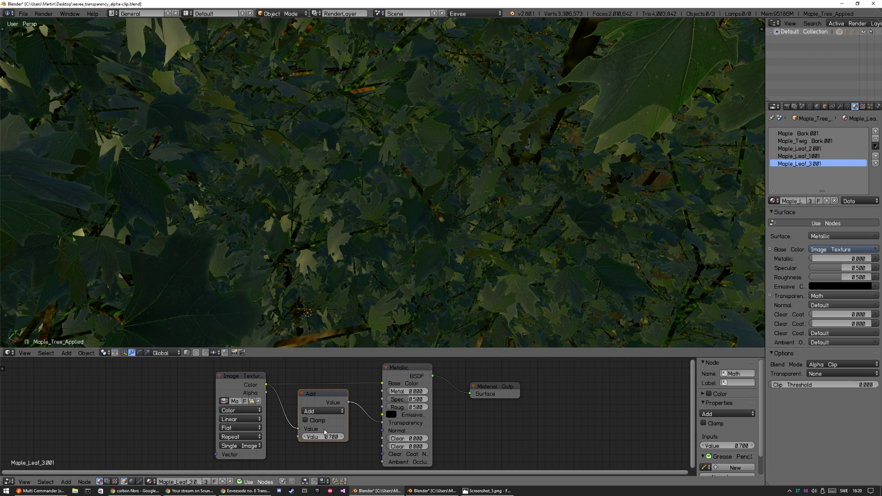
left_click_drag(327, 437, 340, 439)
left_click(333, 437)
type("0.7")
key("Return")
left_click(837, 365)
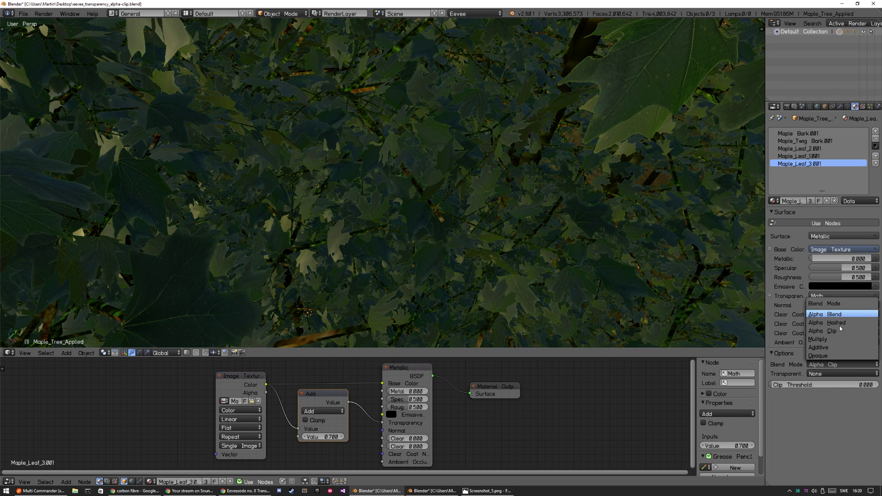
Try Alpha Blend on the leaf material, revert to Alpha Clip, then bring up the Debug Menu prompt (Debug Value 0)
left_click(832, 315)
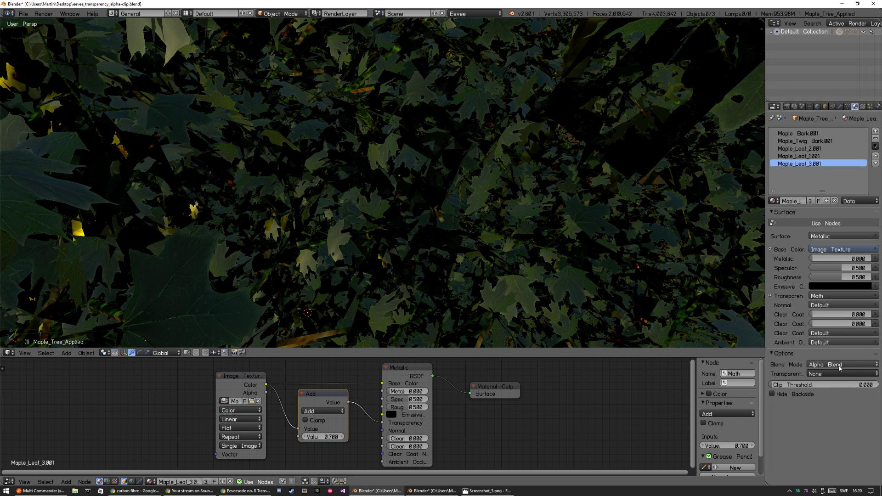
left_click(839, 365)
left_click(839, 331)
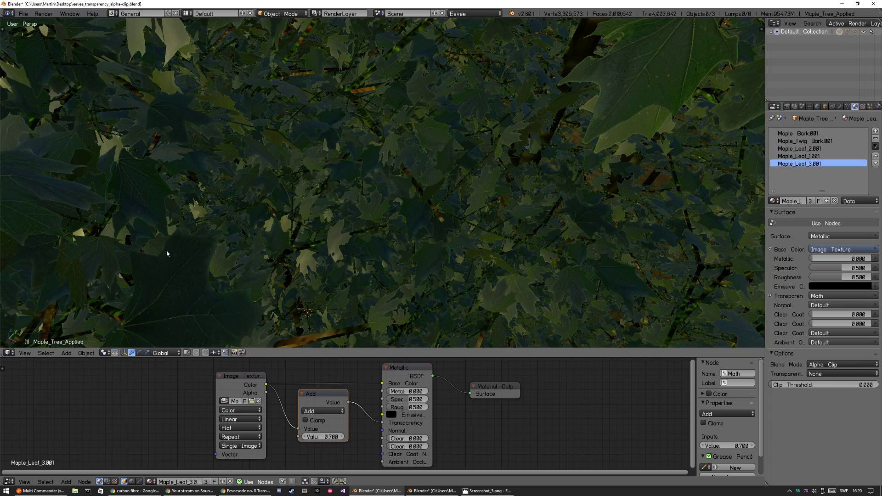
scroll(382, 197, "down", 10)
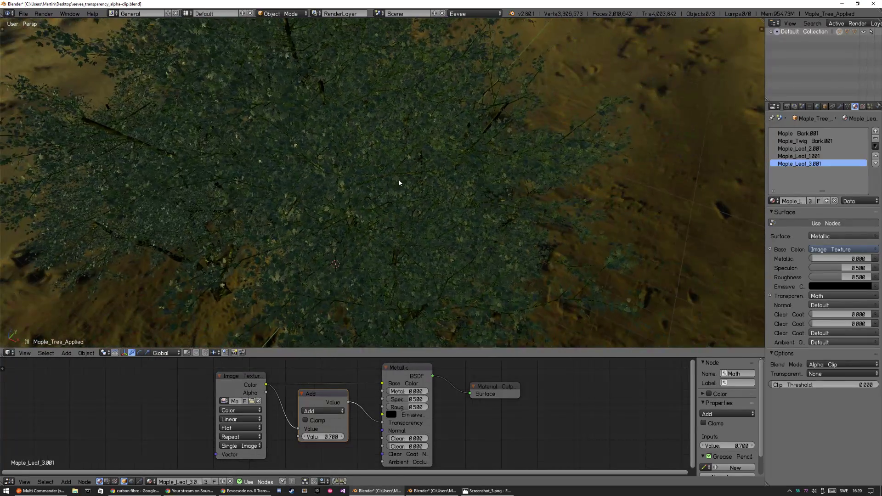
key("ctrl+alt+d")
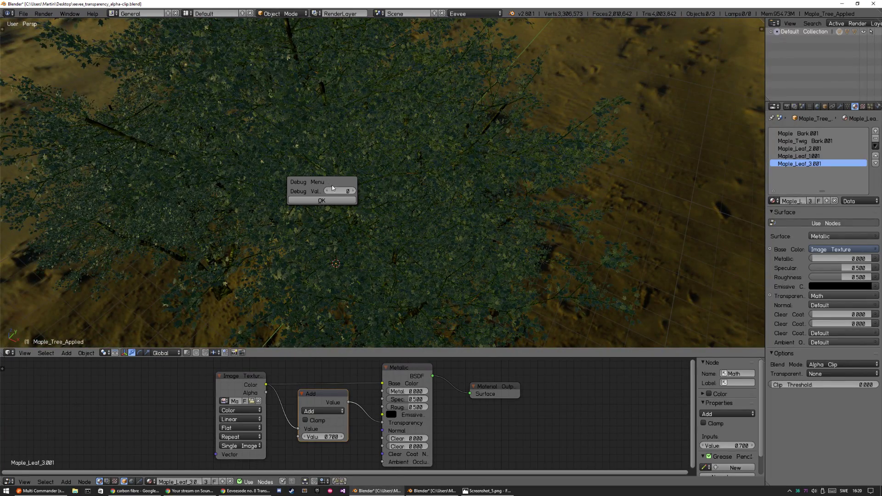
type("667")
key("Return")
left_click(336, 201)
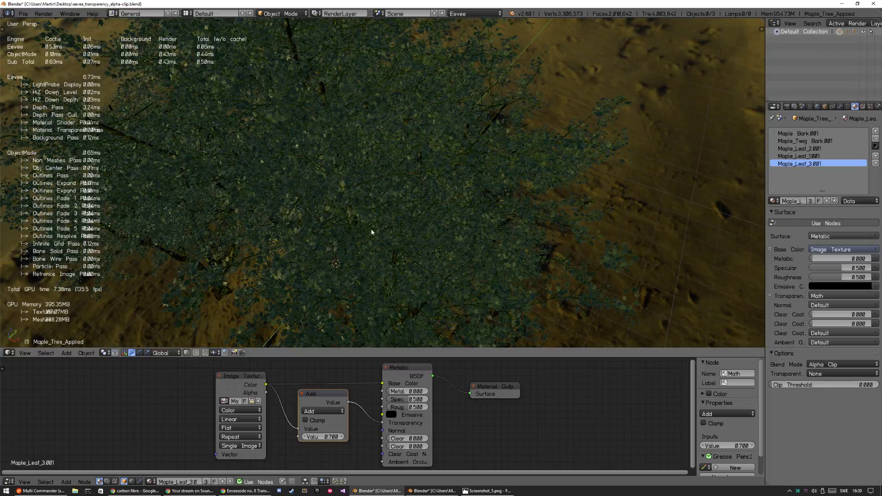
middle_click_drag(372, 232, 427, 195)
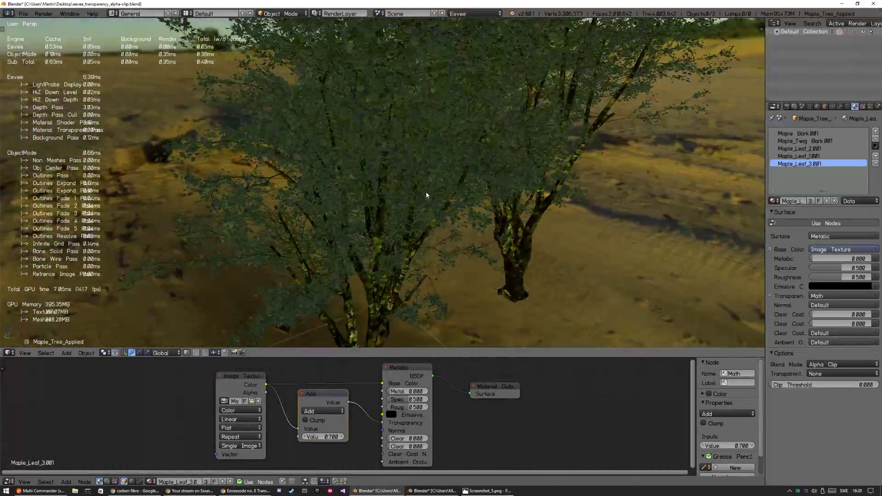
scroll(427, 196, "up", 10)
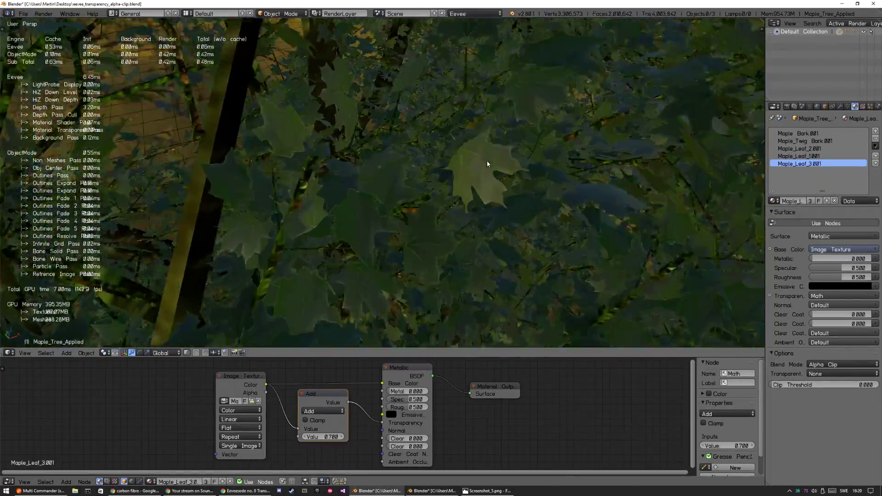
scroll(488, 164, "up", 10)
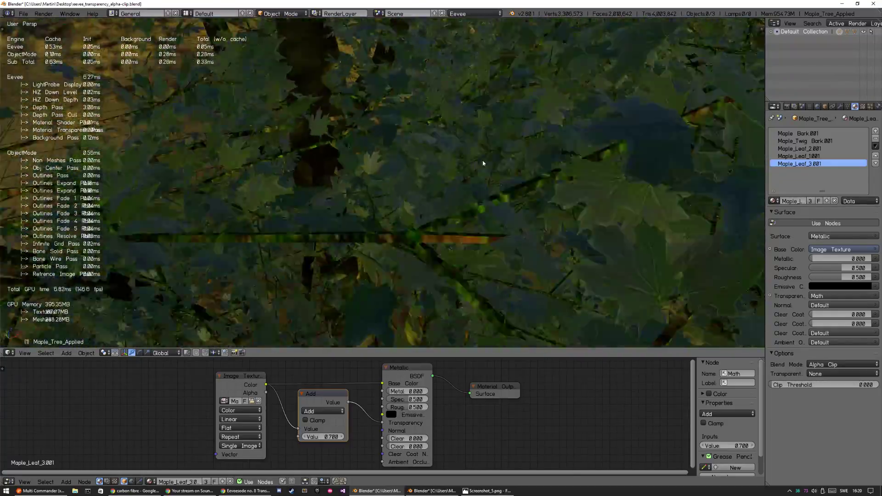
scroll(484, 163, "down", 8)
mouse_move(453, 216)
middle_mouse_down()
mouse_move(413, 223)
mouse_move(412, 239)
mouse_move(388, 262)
mouse_move(400, 241)
mouse_move(440, 250)
mouse_move(495, 206)
mouse_move(456, 233)
middle_mouse_up()
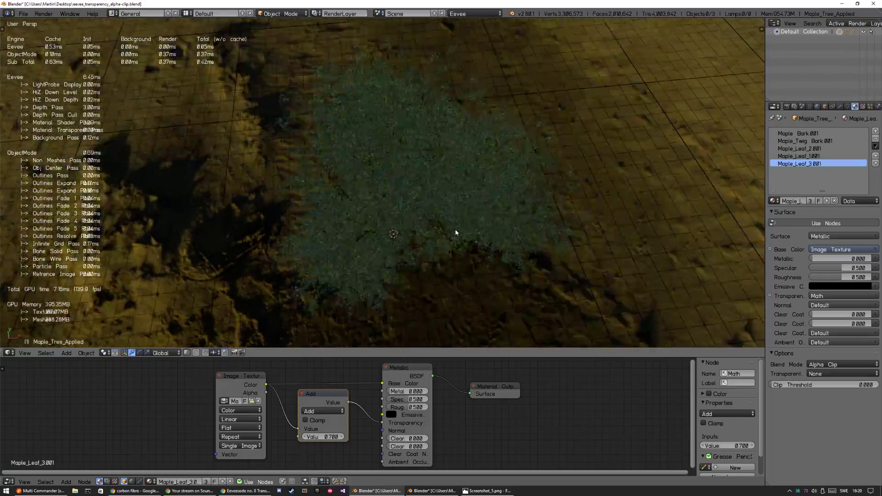
scroll(456, 232, "up", 10)
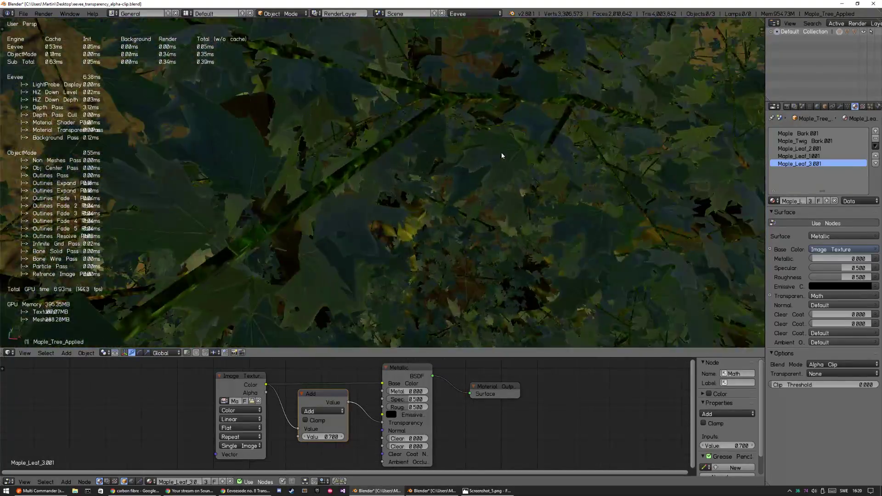
scroll(502, 155, "down", 10)
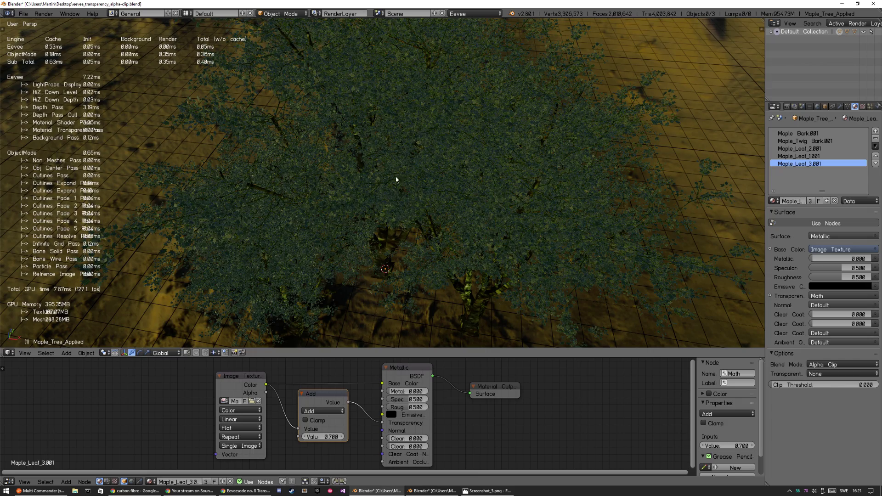
scroll(410, 188, "up", 10)
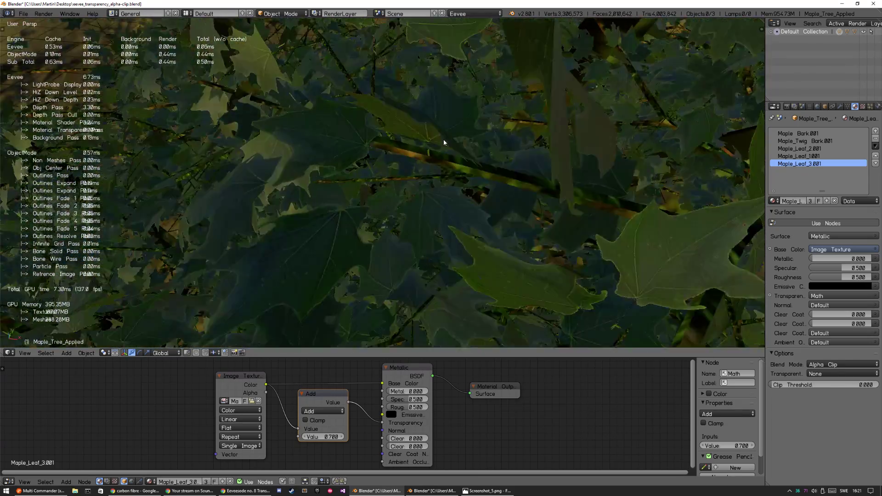
scroll(446, 134, "down", 10)
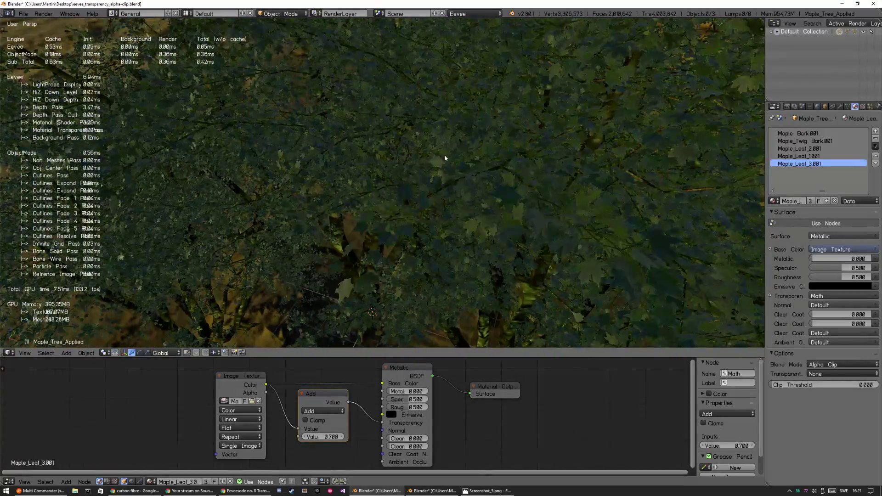
scroll(422, 184, "up", 10)
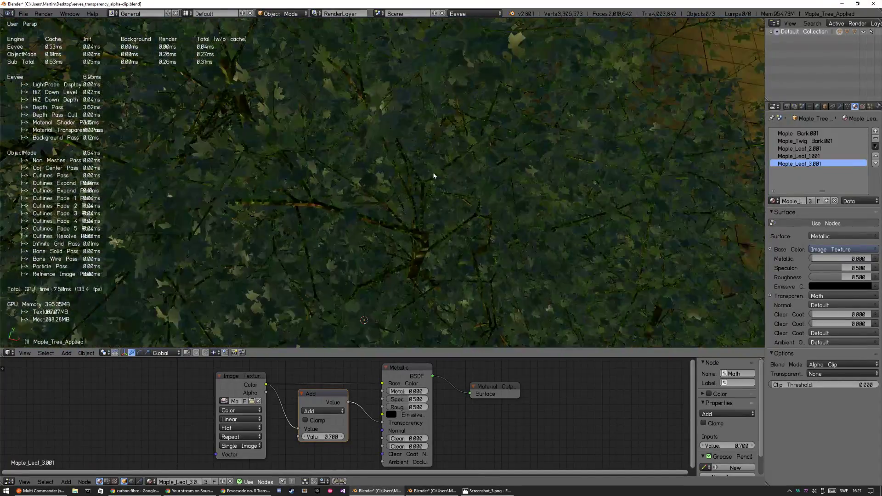
scroll(439, 167, "up", 5)
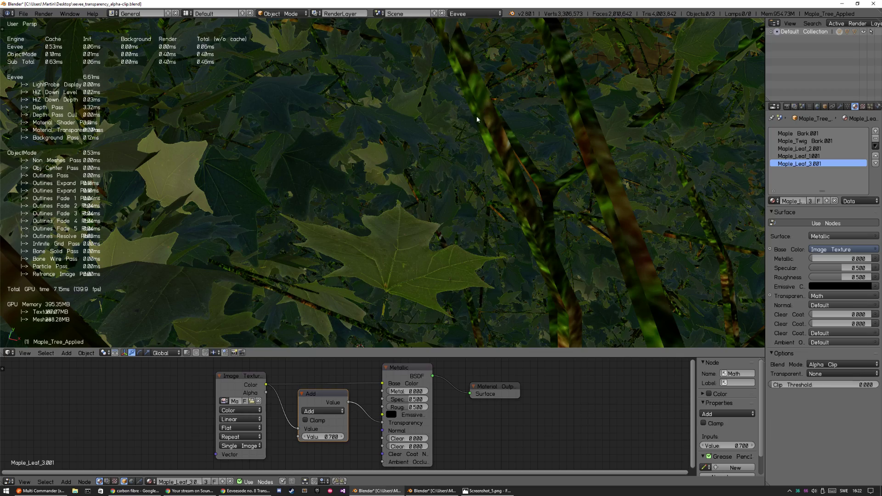
middle_click_drag(476, 116, 446, 142)
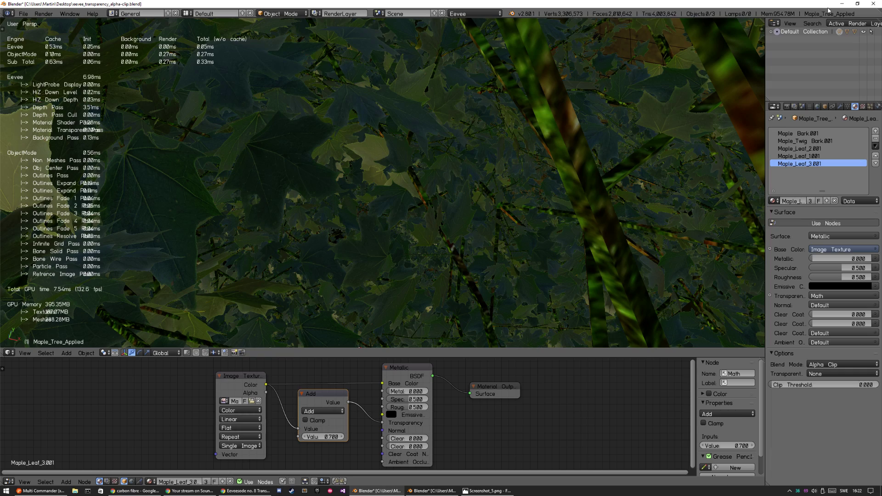
left_click(842, 3)
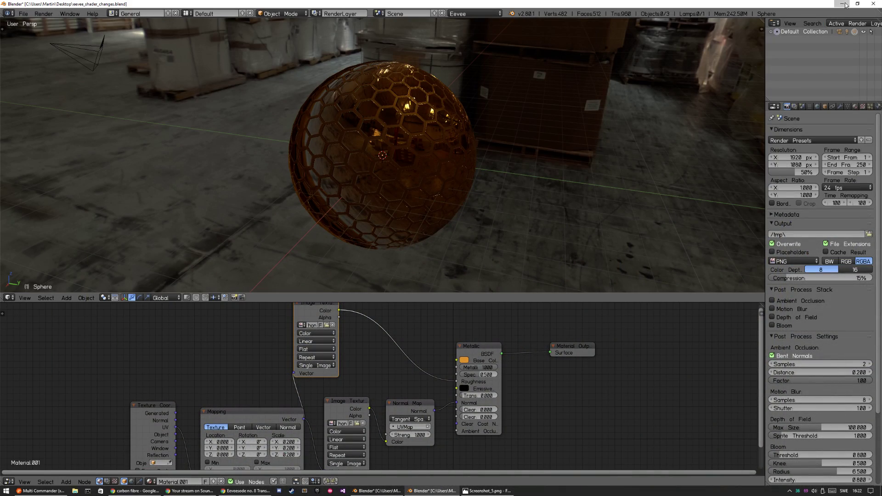
Minimize Blender, briefly view Screenshot_3.png, close the photo viewers, and open Screenshot_1.png's email thread
left_click(842, 3)
double_click(98, 133)
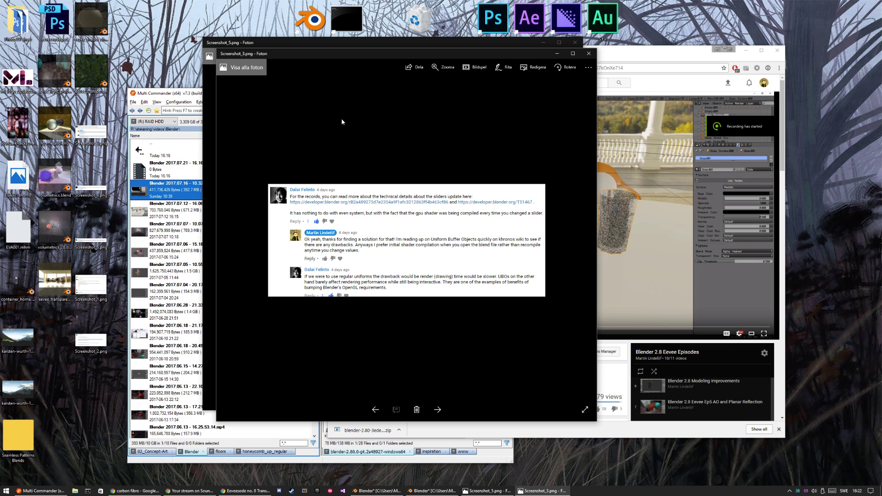
left_click(588, 53)
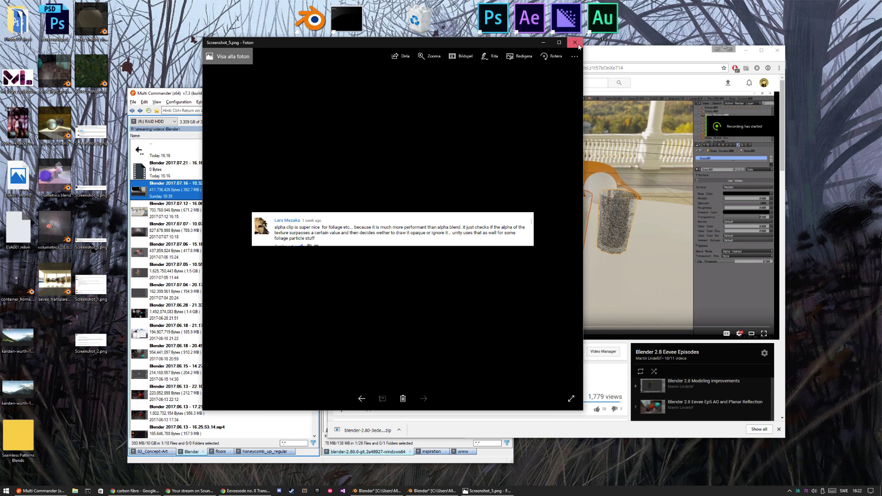
left_click(575, 43)
double_click(90, 283)
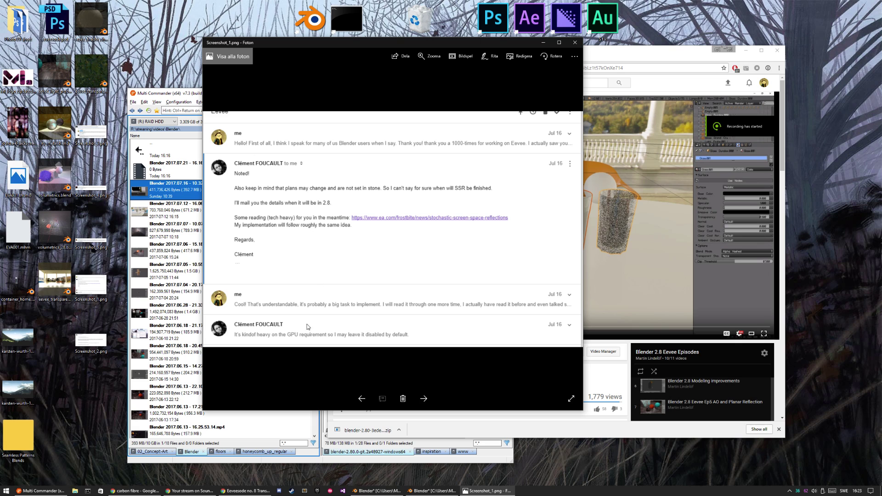
Open Screenshot_2.png with the stochastic-reflections reply and shift its viewer down and right
double_click(91, 341)
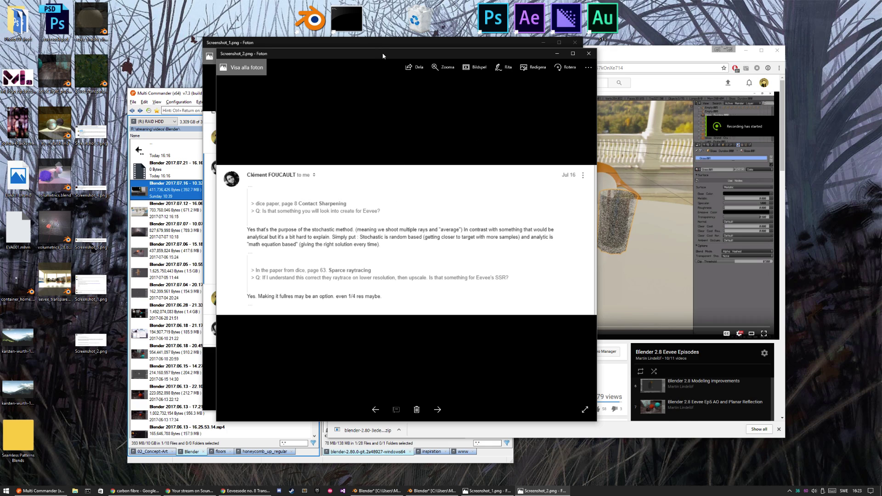
left_click_drag(383, 53, 485, 98)
Alternate Screenshot_1 and Screenshot_2 in front to read both replies, then return to Blender's sphere scene
left_click(398, 40)
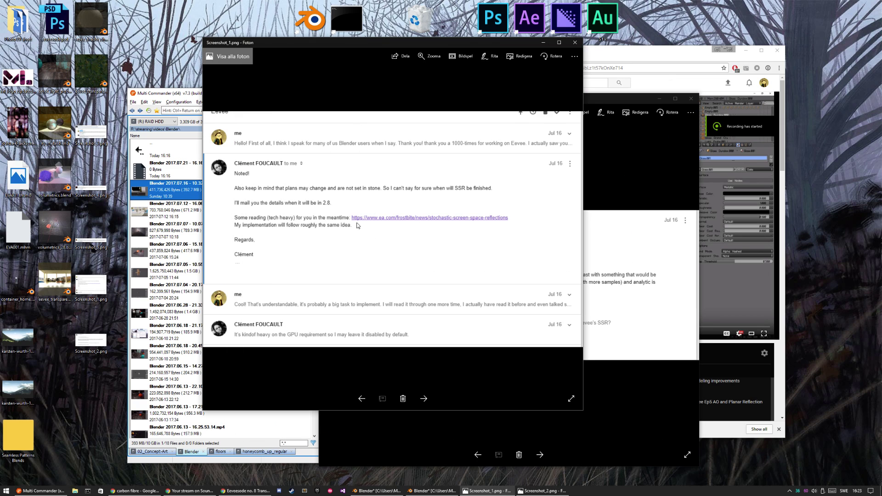
left_click(617, 172)
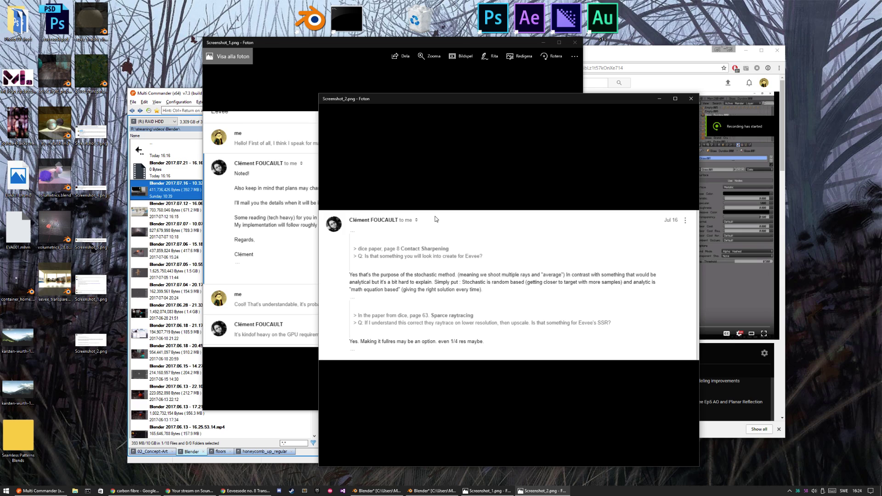
left_click(260, 280)
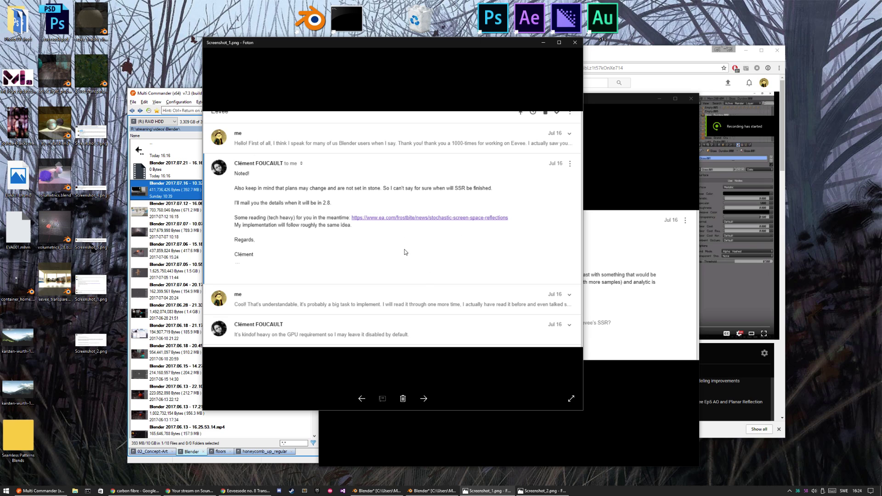
left_click(624, 283)
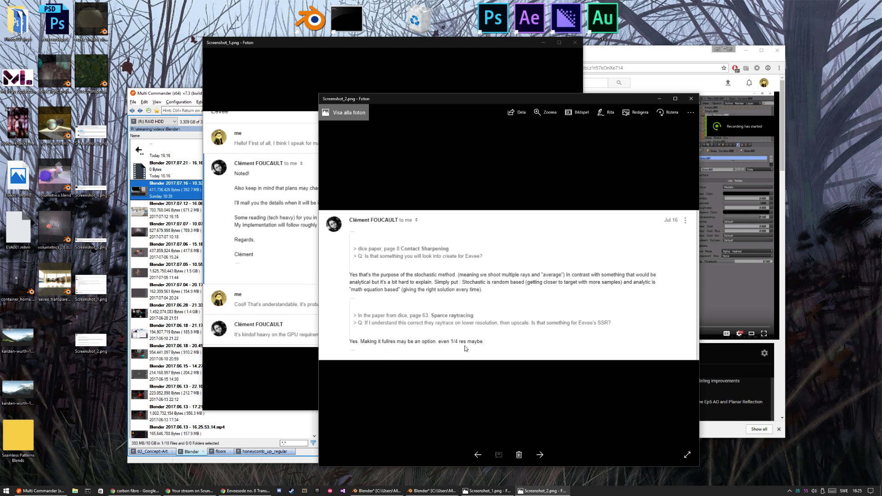
left_click(432, 491)
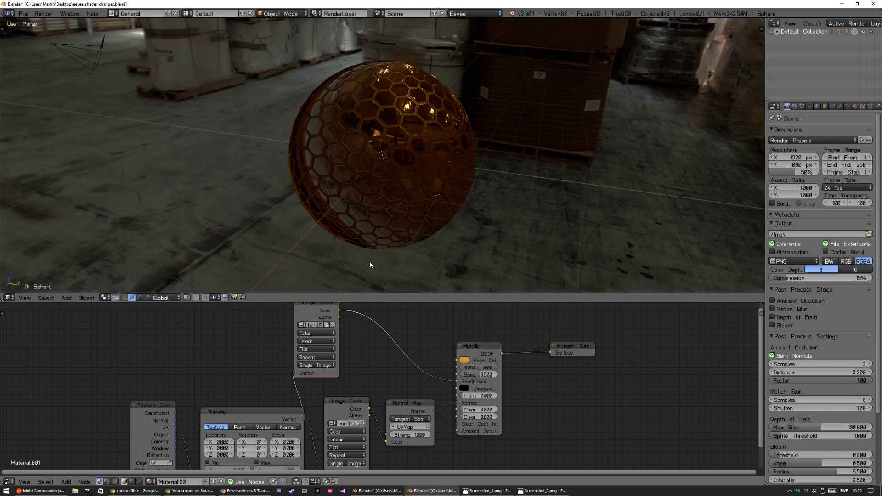
Switch to eevee_transparency_alpha-clip.blend, then zoom out and tilt the view over the maple trees on the terrain
left_click(377, 491)
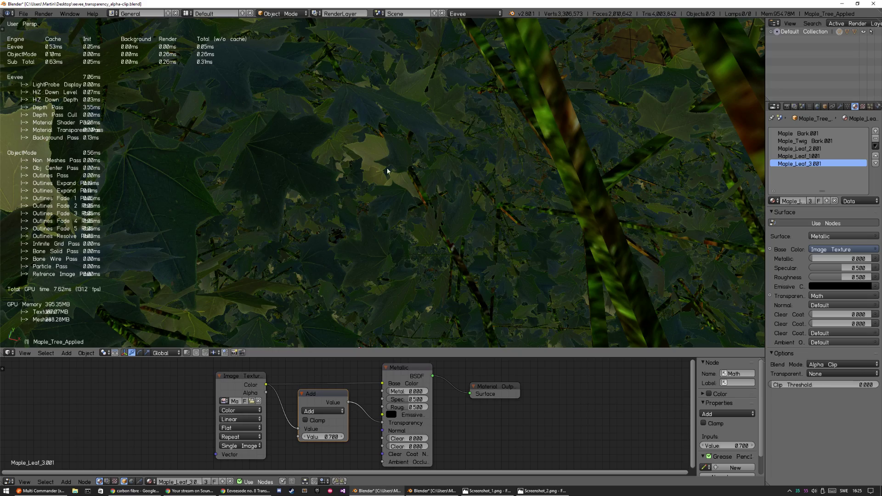
scroll(399, 187, "down", 10)
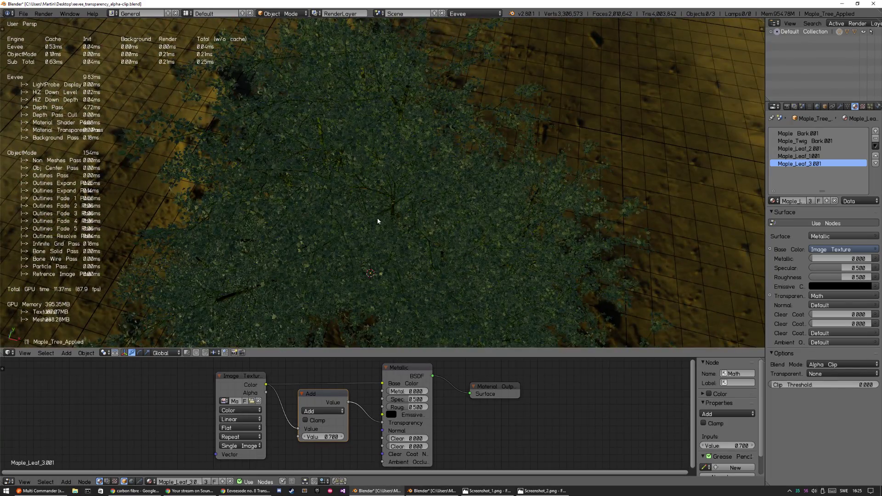
scroll(378, 221, "up", 10)
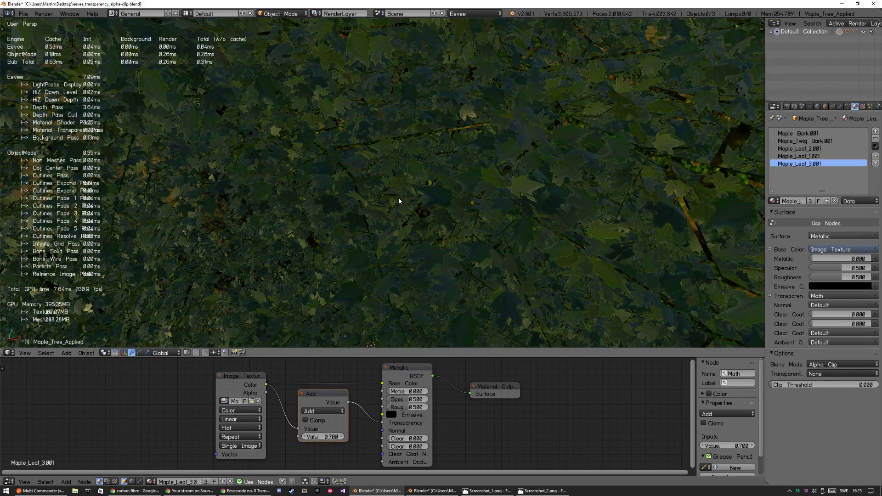
scroll(429, 175, "down", 8)
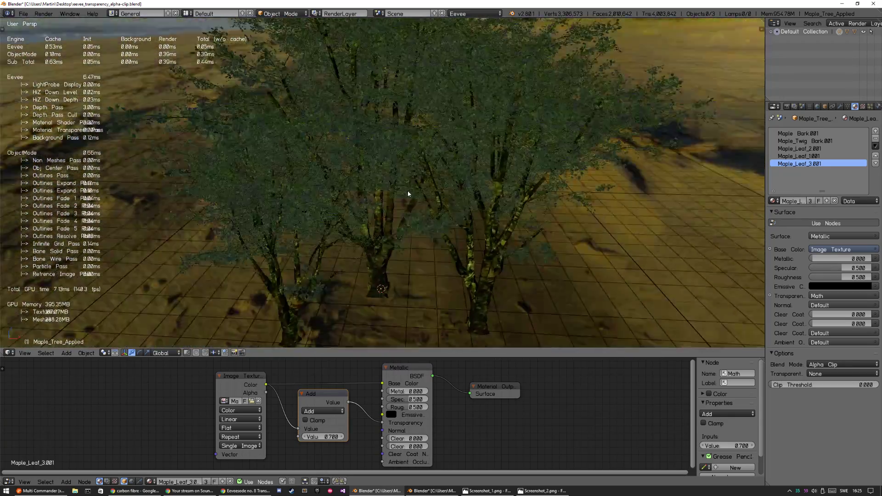
middle_click_drag(408, 193, 401, 222)
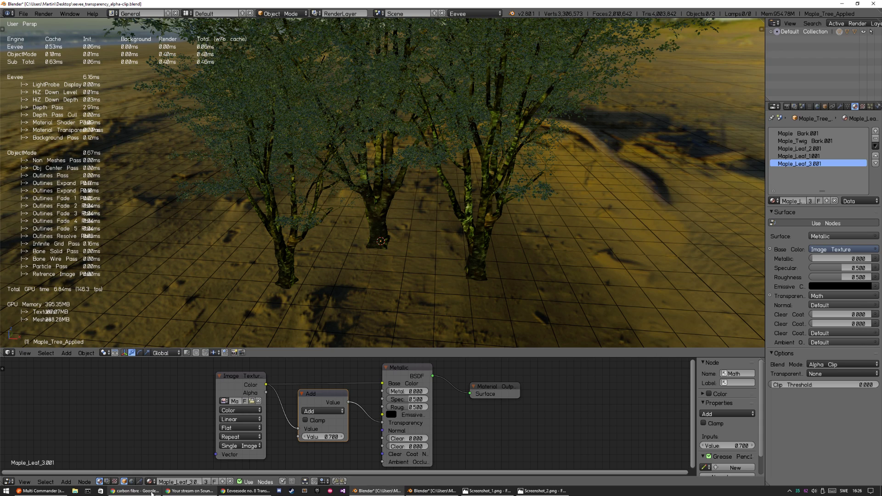
Glance at the YouTube transparency episode and SoundCloud stream in Chrome, then return to the Blender maple scene
left_click(245, 491)
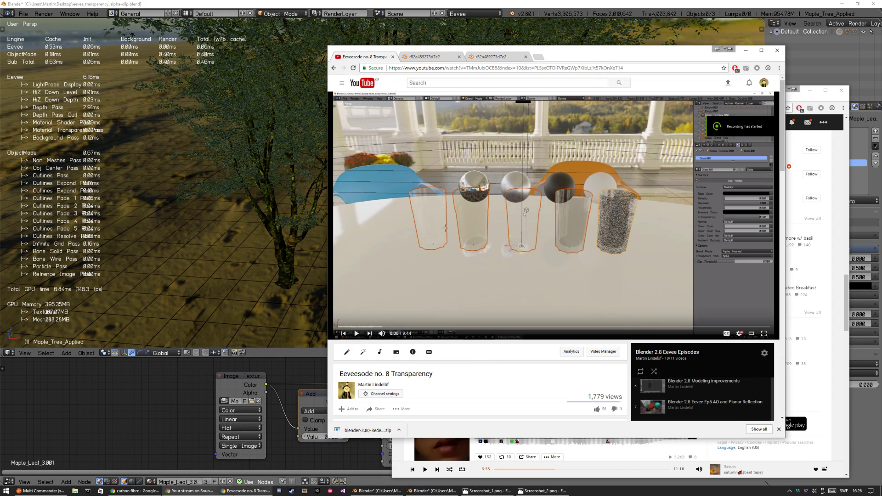
left_click(189, 490)
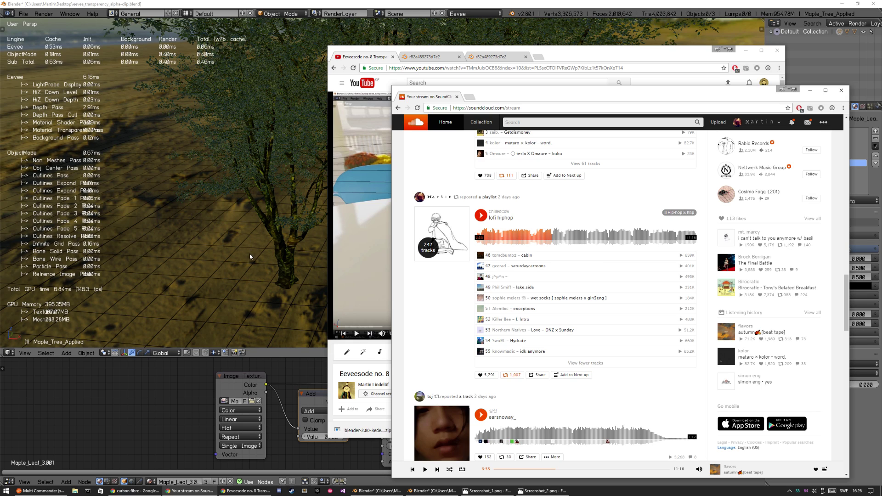
left_click(278, 261)
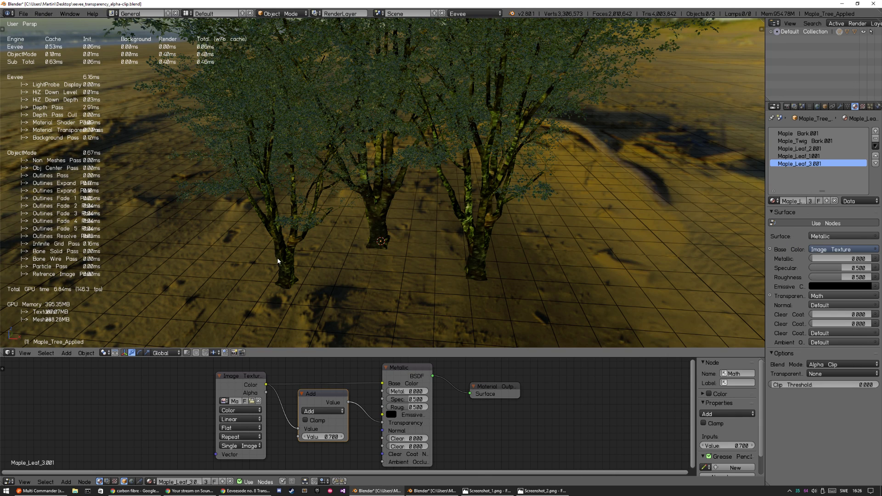